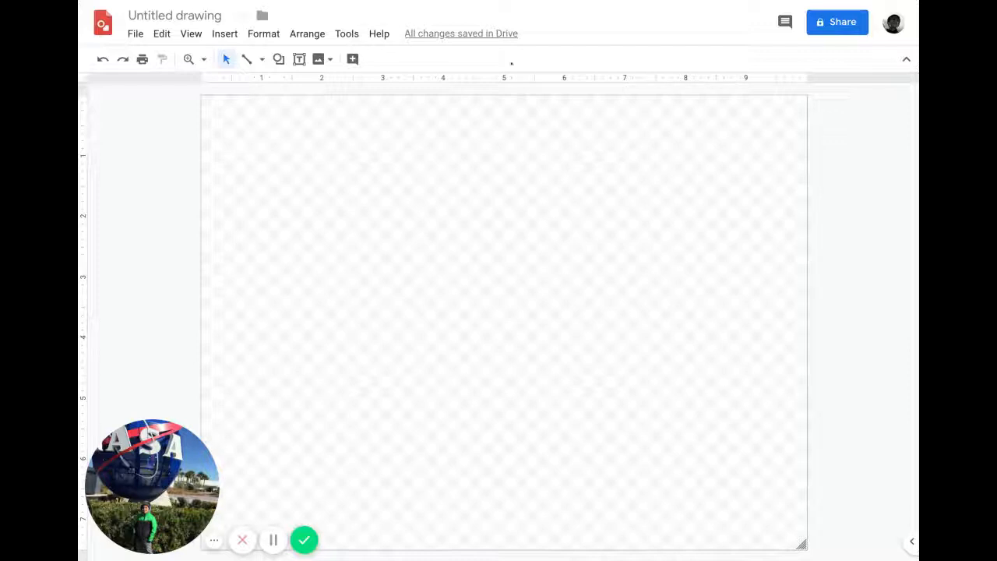
click(278, 60)
mouse_move(327, 82)
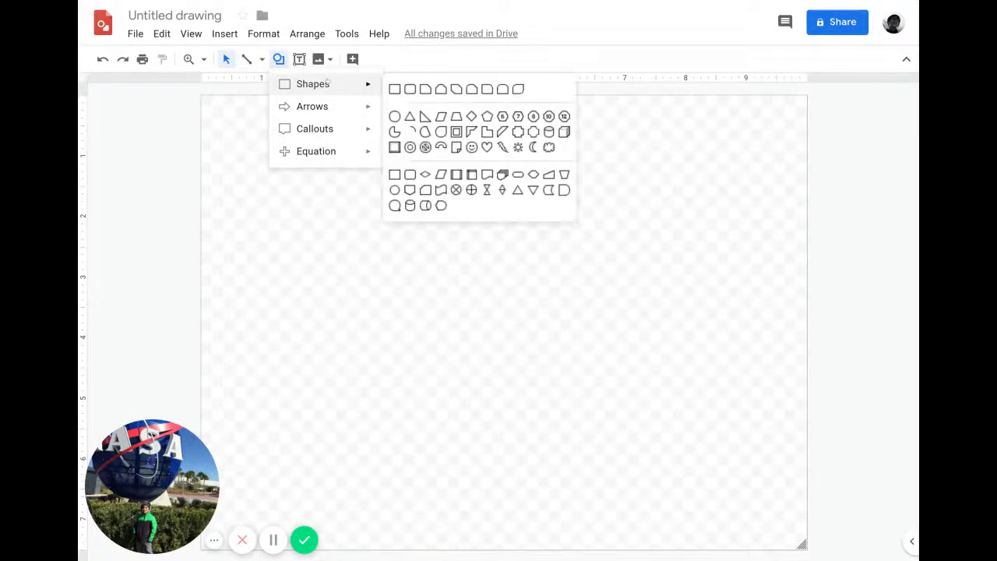
click(125, 116)
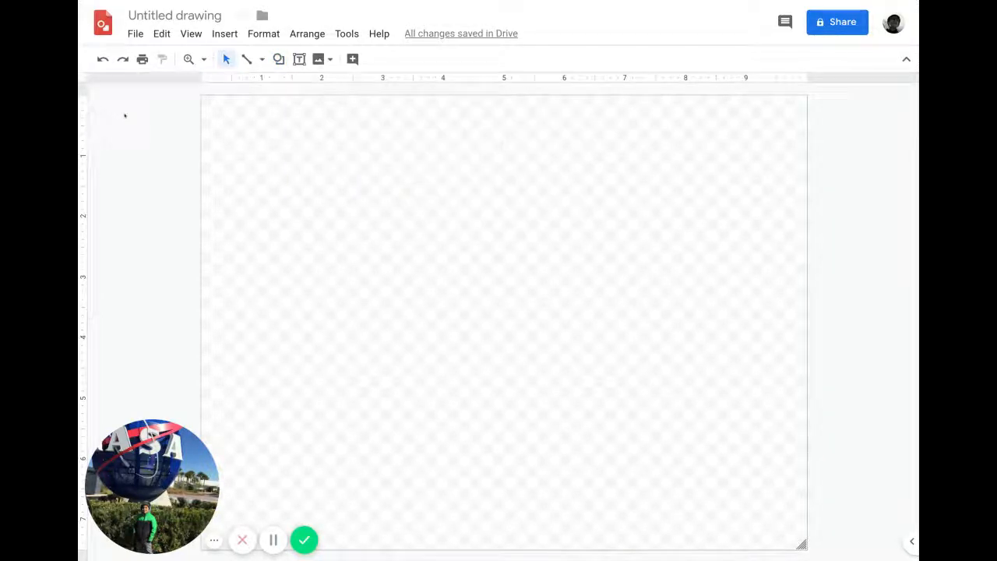
Set the drawing's page size to a custom 8.5 x 11 inches.
click(135, 33)
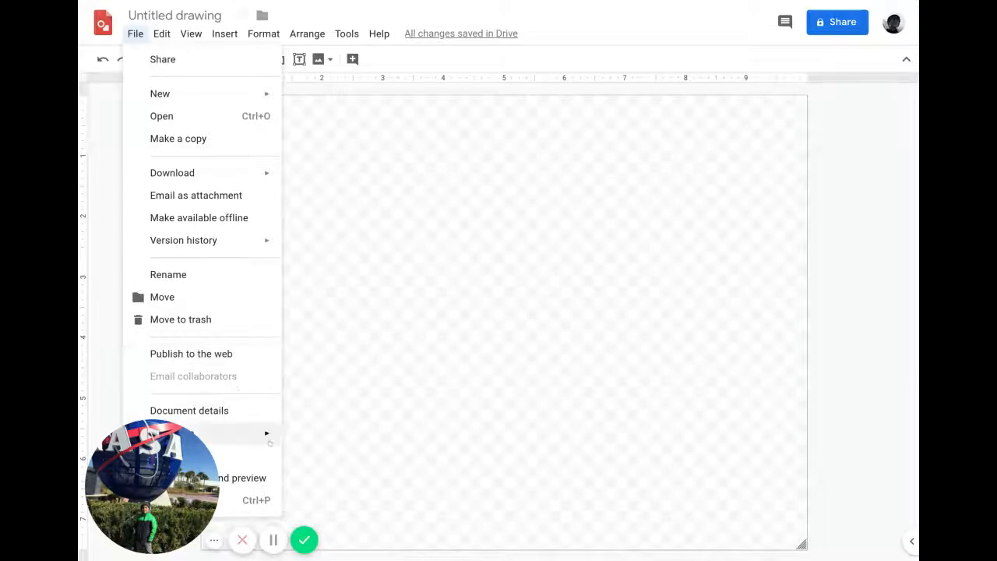
click(253, 458)
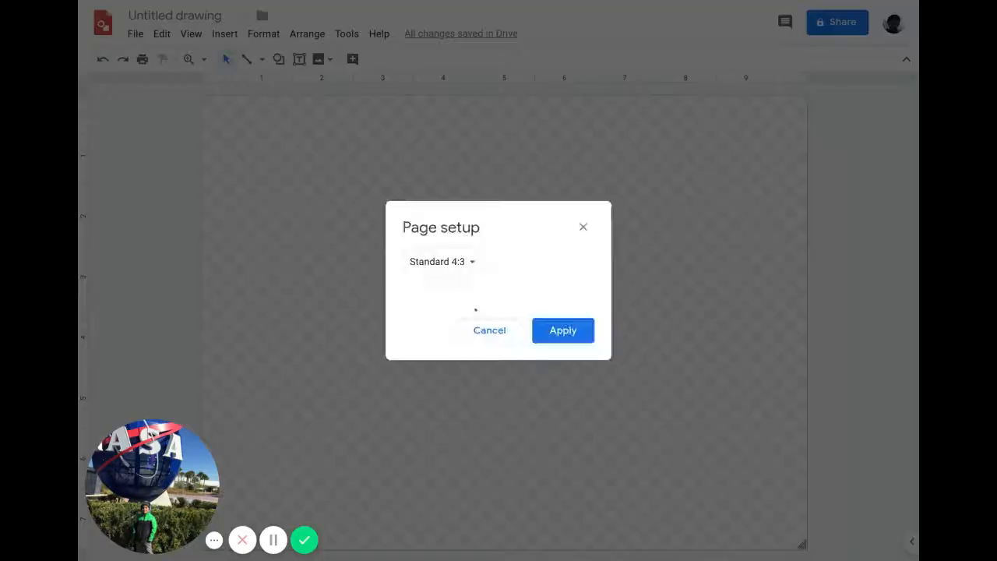
click(450, 269)
click(459, 327)
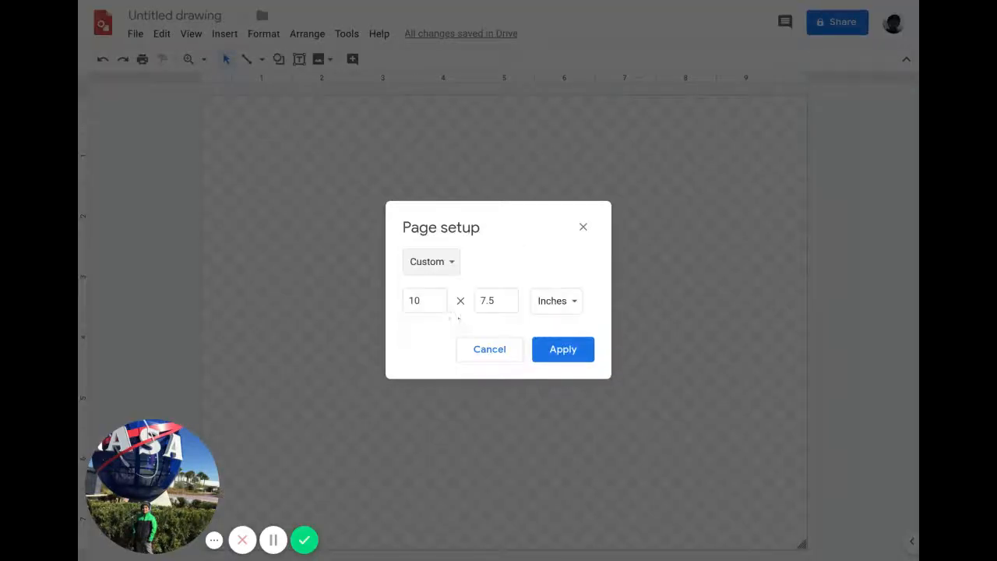
click(446, 300)
key(BackSpace)
key(BackSpace)
text(8)
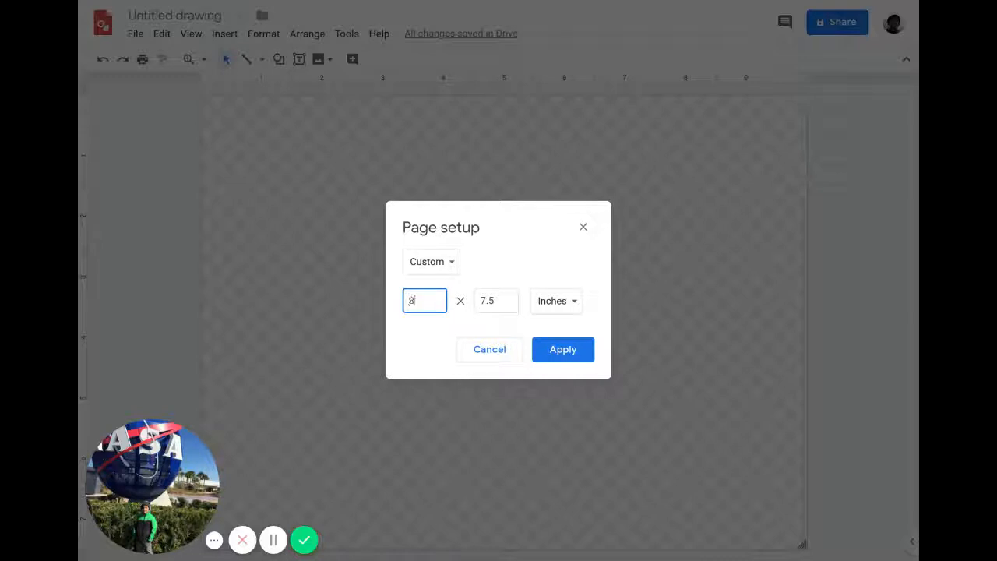
text(.5)
click(496, 301)
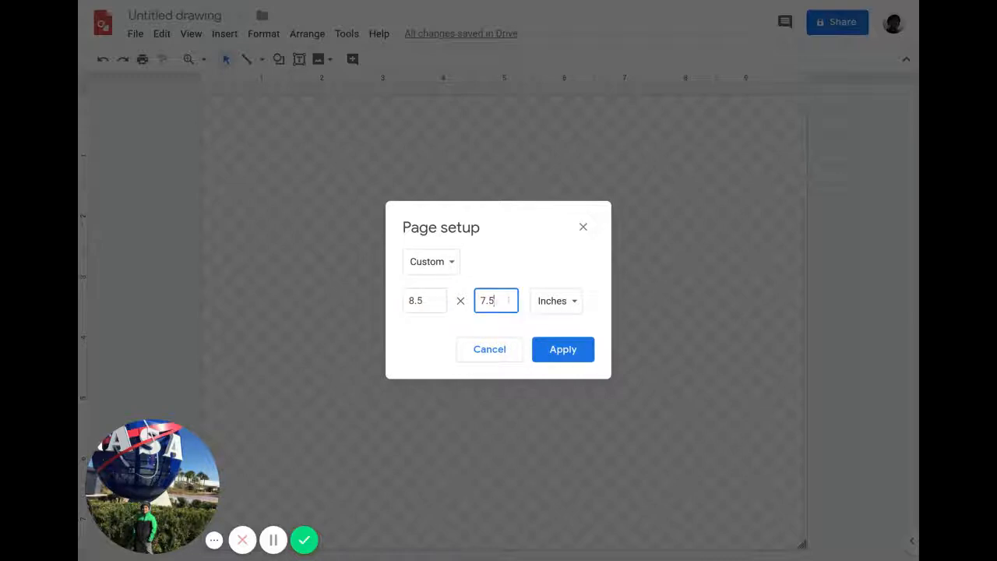
key(BackSpace)
key(BackSpace)
key(BackSpace)
text(11)
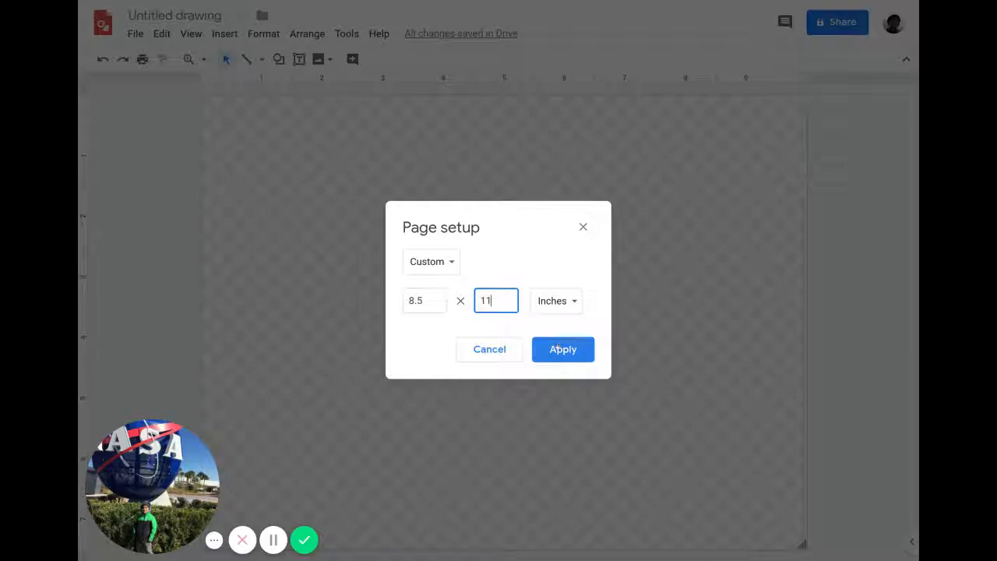
click(558, 349)
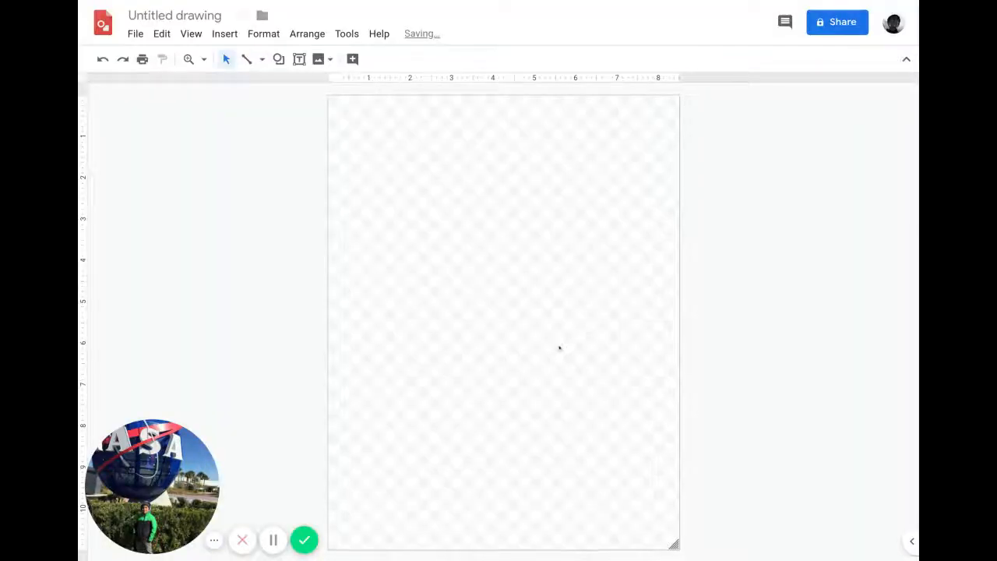
click(278, 59)
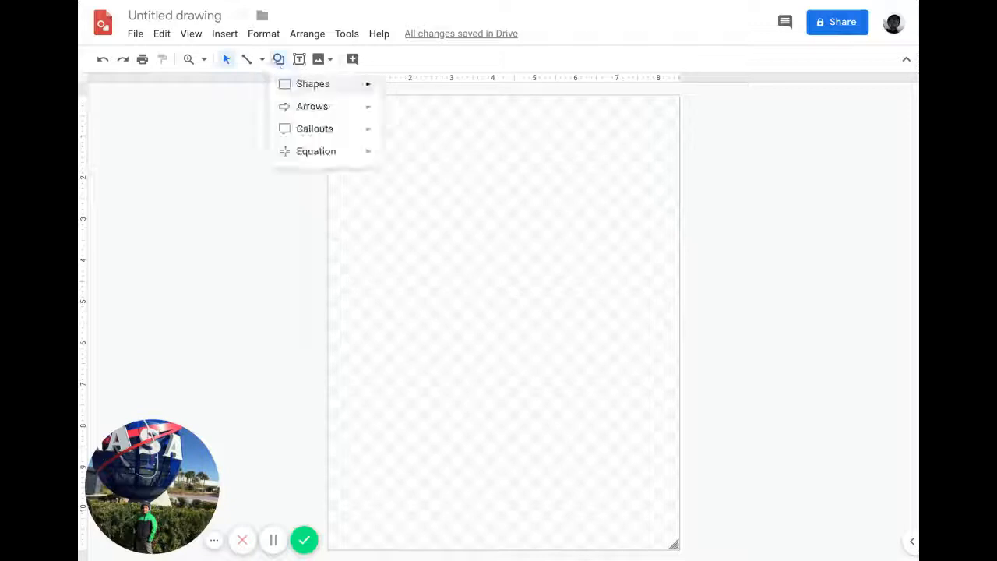
mouse_move(327, 86)
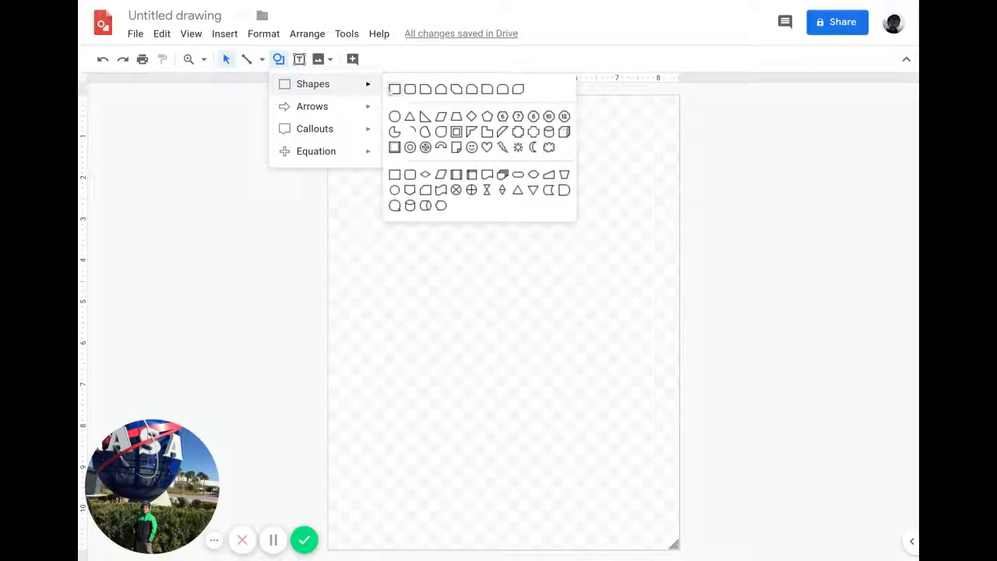
click(393, 89)
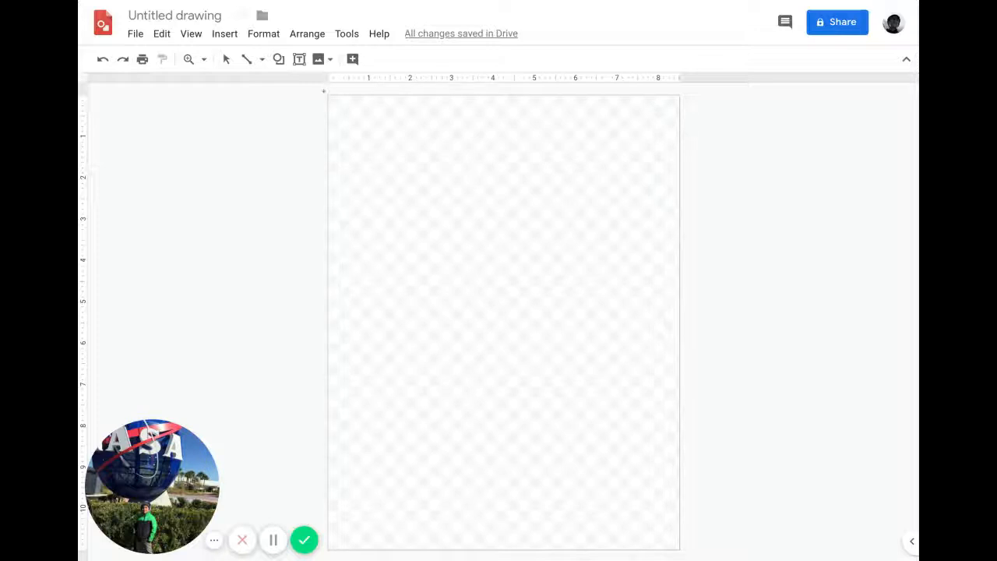
click(278, 59)
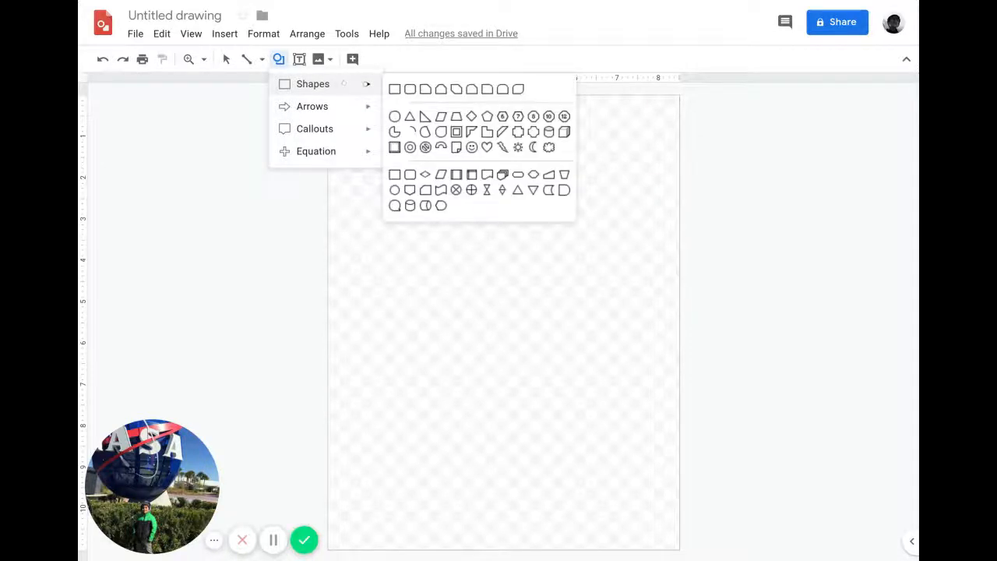
key(Escape)
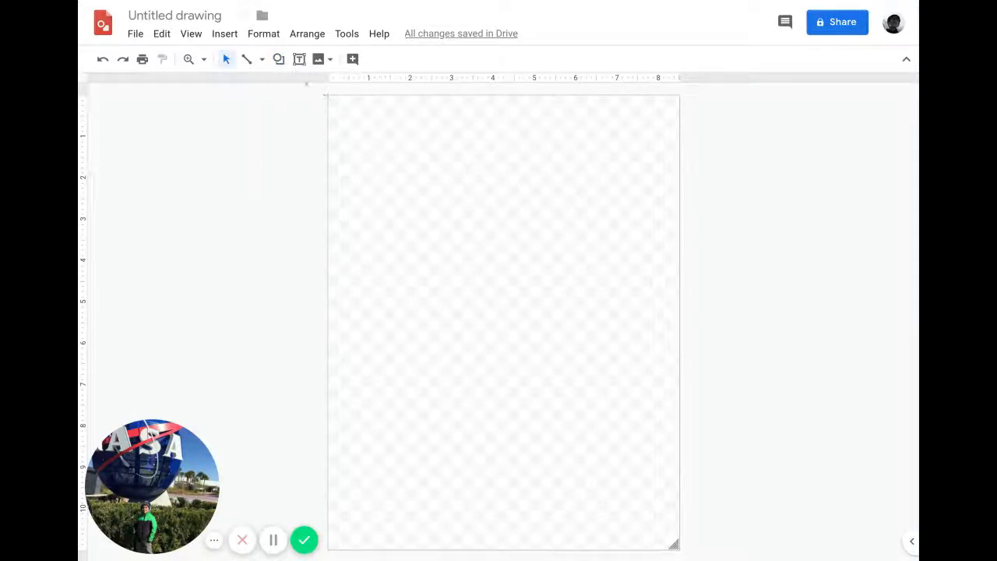
Draw a rectangle that covers the entire 8.5 x 11 inch page.
click(278, 60)
mouse_move(316, 84)
click(395, 89)
drag(328, 94, 679, 550)
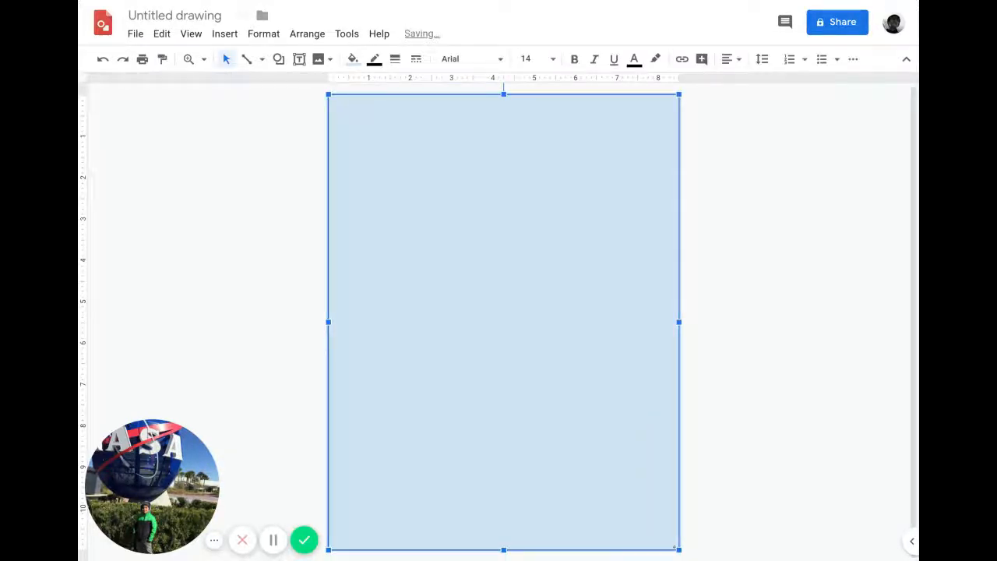
Fill the page-sized rectangle with solid white and deselect it.
click(351, 59)
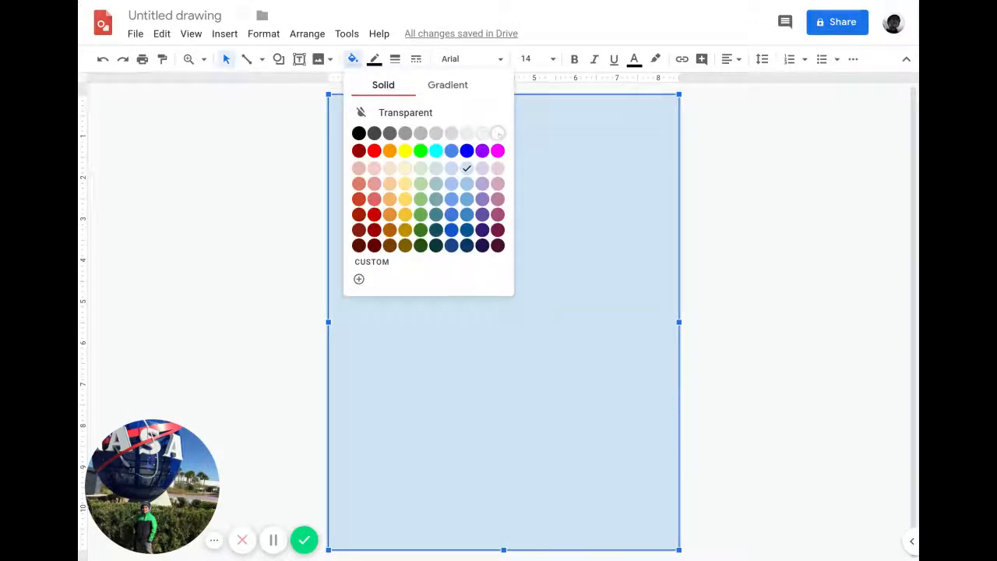
click(498, 133)
click(729, 185)
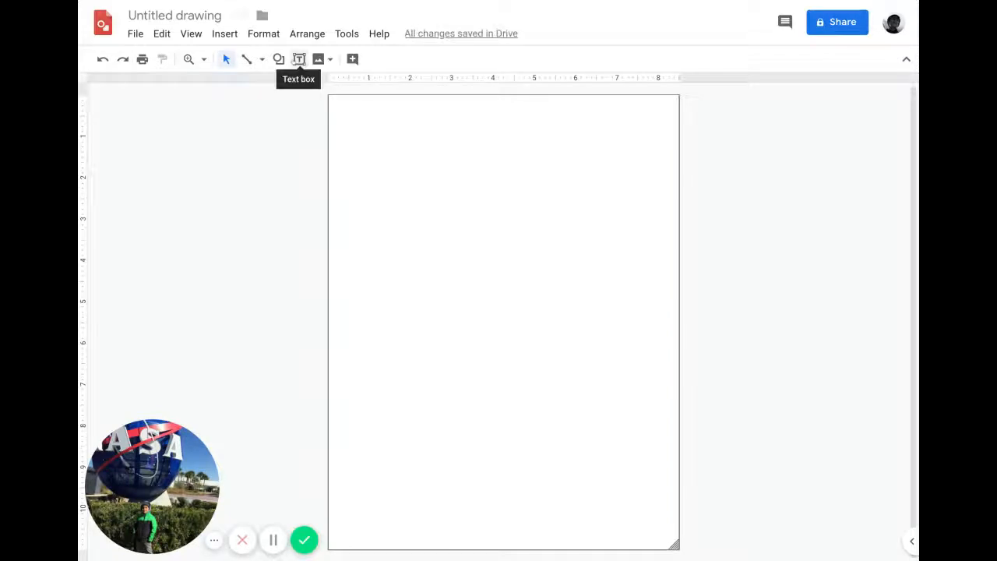
Draw a text box about 8 inches wide across the top of the page and set its font to Righteous.
click(299, 59)
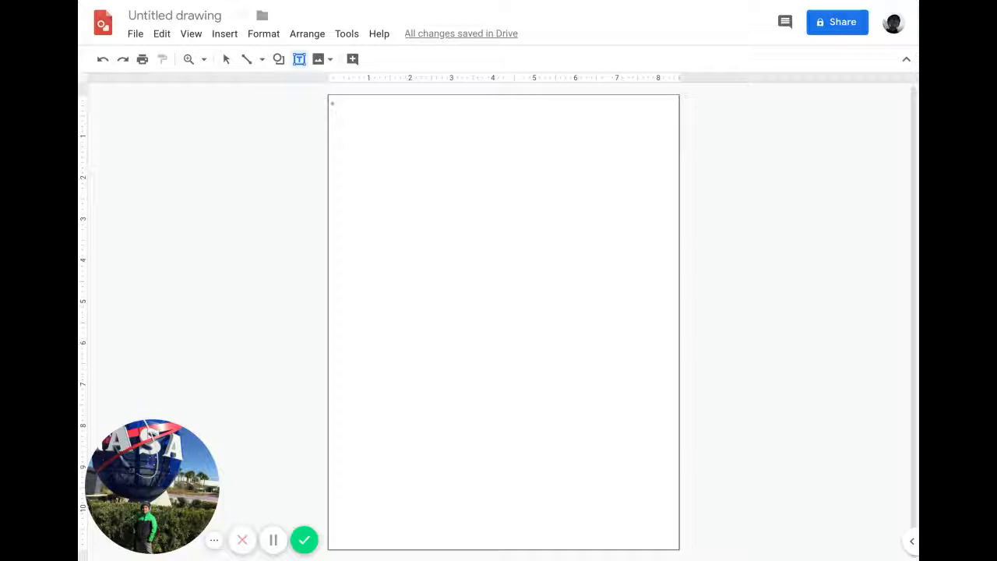
drag(337, 108, 668, 146)
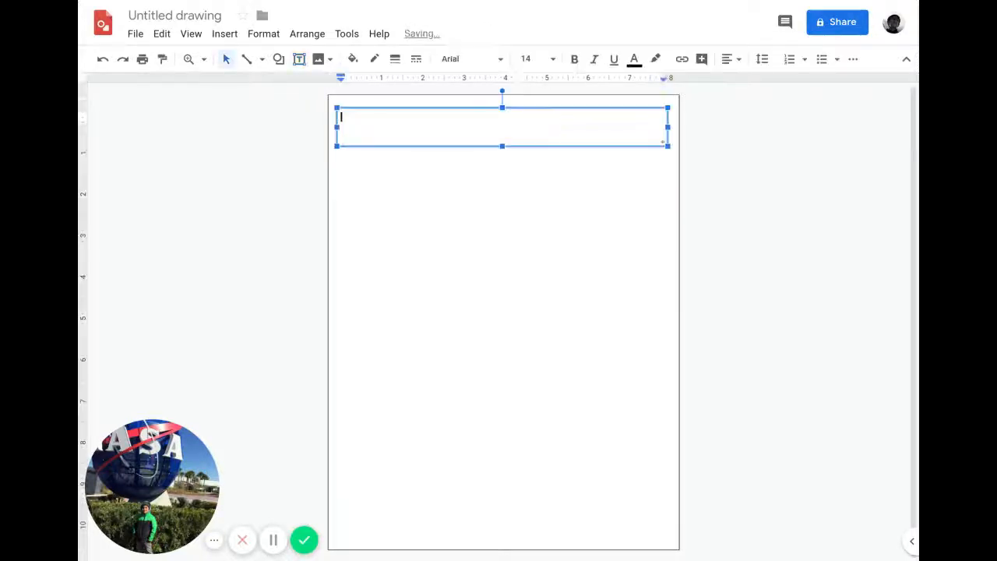
click(467, 59)
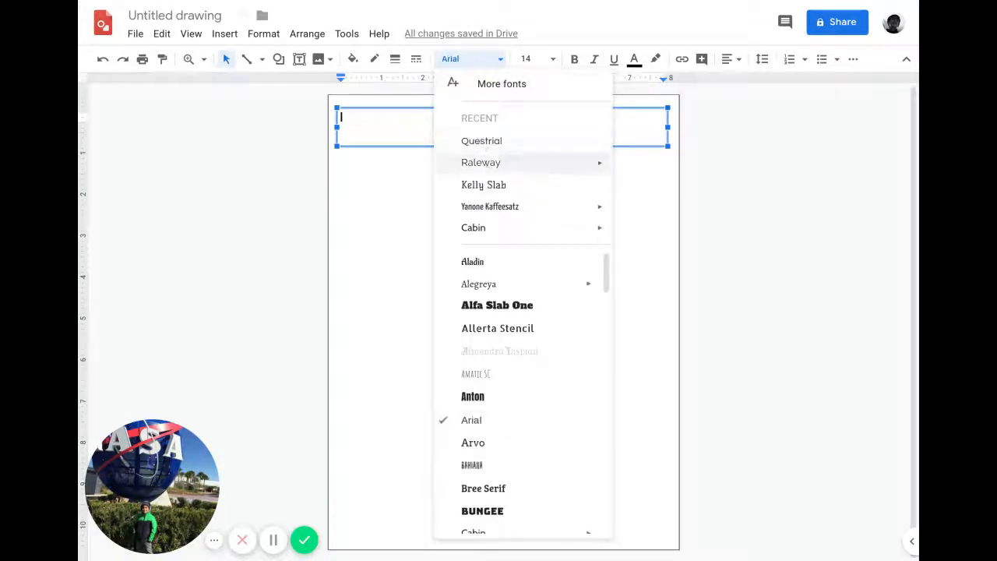
mouse_move(588, 283)
mouse_move(603, 267)
mouse_down()
mouse_move(593, 512)
mouse_move(589, 442)
mouse_move(610, 440)
mouse_up()
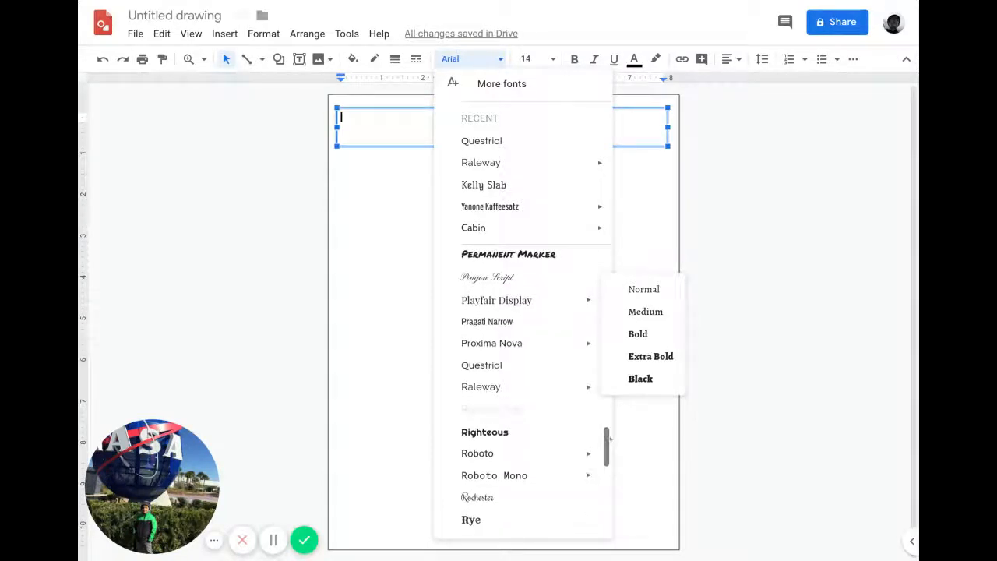
click(518, 431)
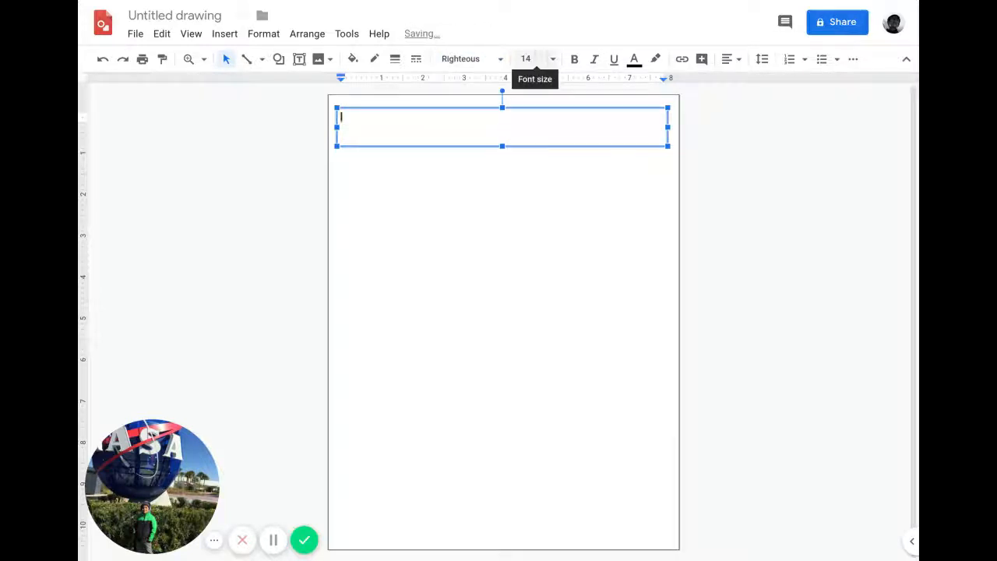
Set the text box's font size to 24 and enter the title "BENGAL TIGER".
click(535, 58)
click(533, 285)
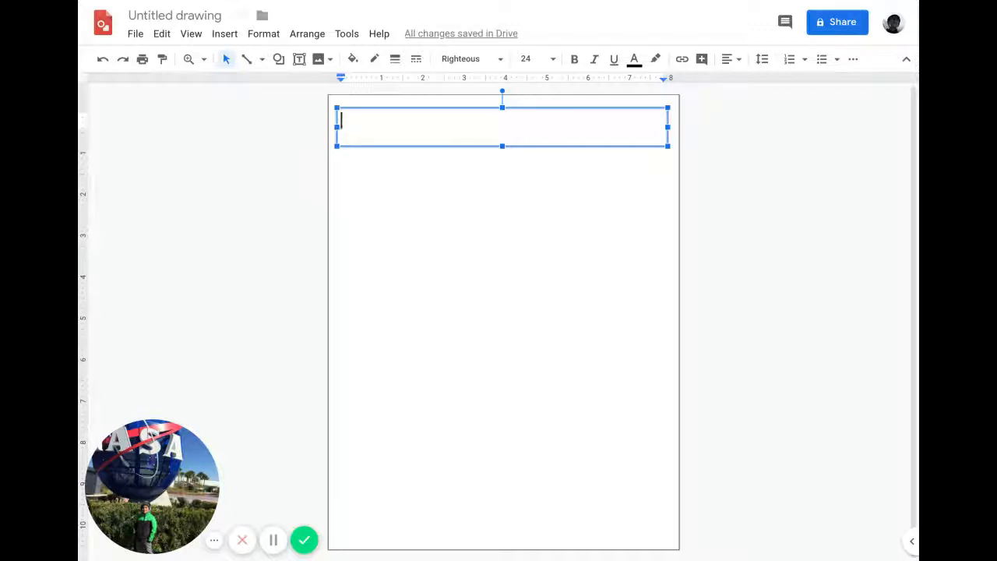
text(BENGAL TIGER)
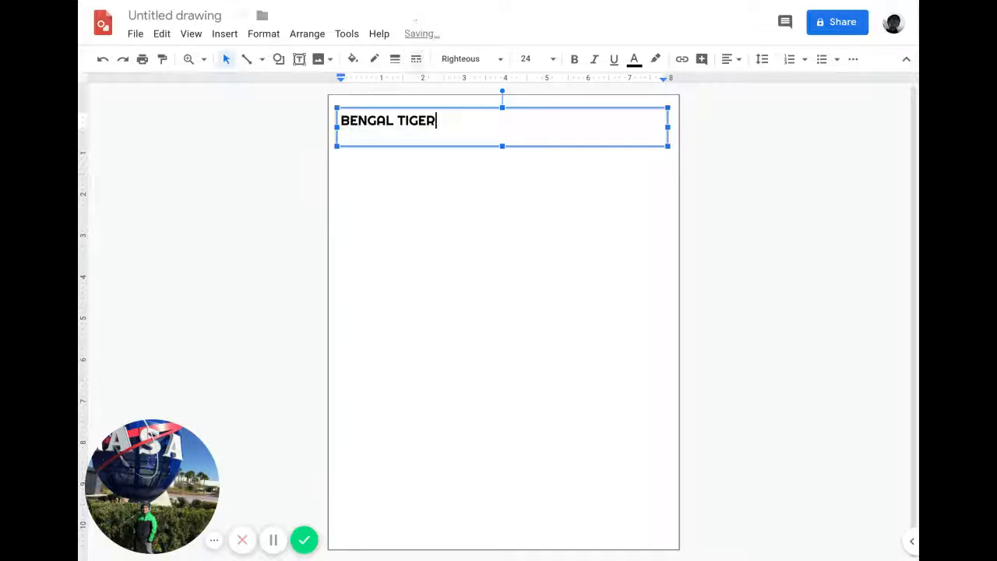
Select the whole BENGAL TIGER title and center it horizontally in its text box.
key(shift+Left)
key(shift+Left)
key(shift+Left)
key(shift+Left)
key(shift+Left)
key(shift+Left)
key(shift+Left)
key(shift+Left)
key(shift+Left)
key(shift+Left)
key(shift+Left)
key(shift+Left)
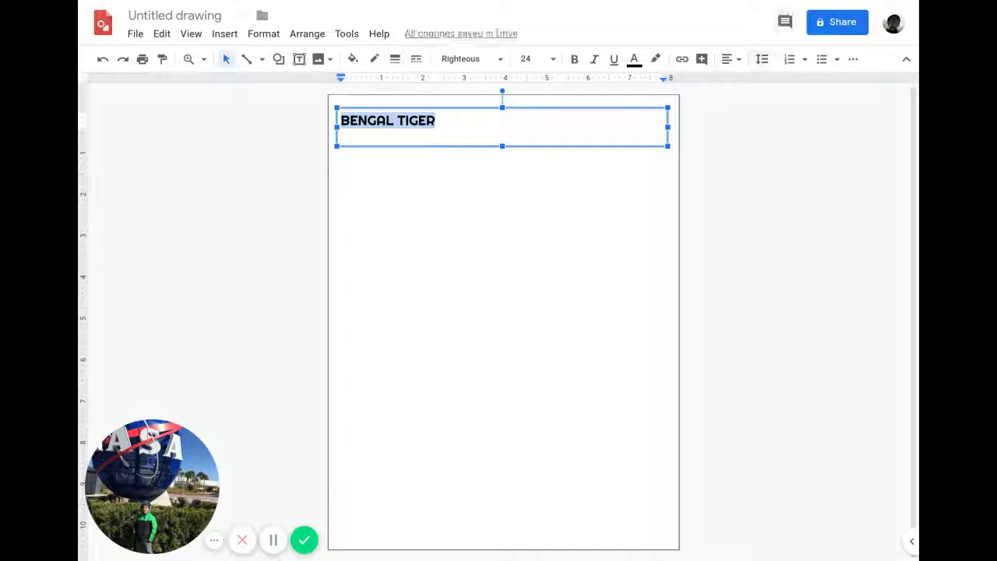
click(726, 58)
click(740, 81)
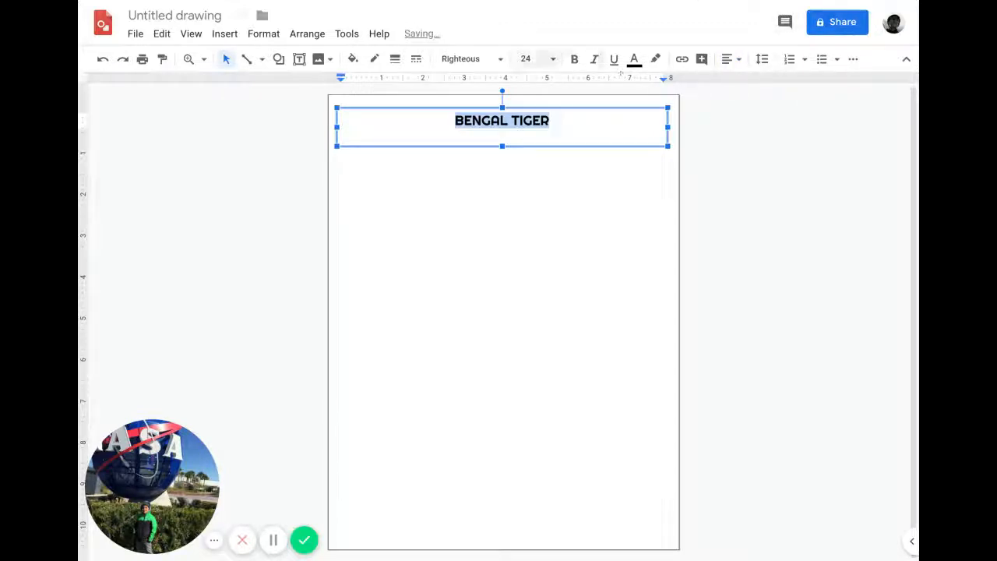
Enlarge the selected BENGAL TIGER title to font size 48 and deselect the text box.
click(537, 58)
click(531, 352)
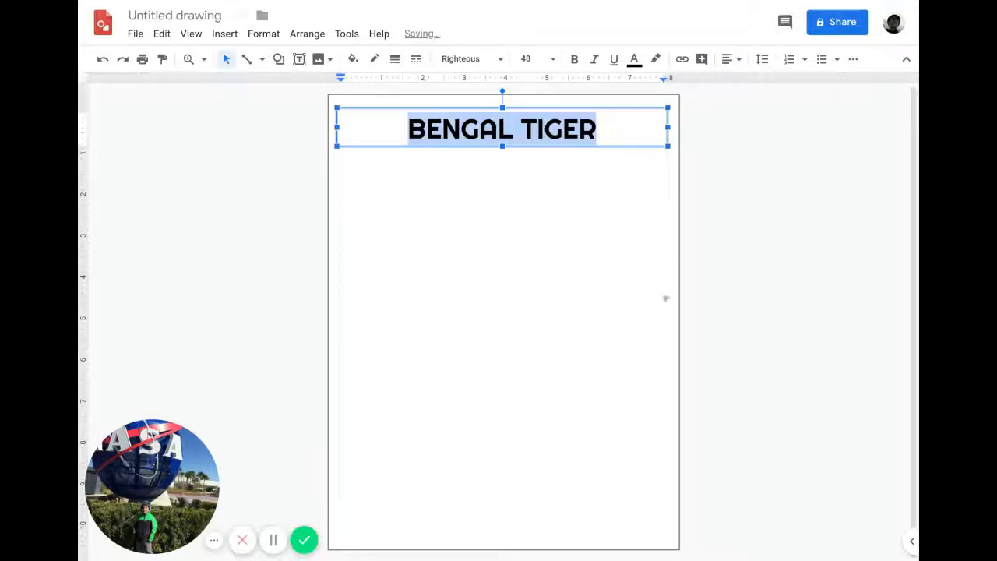
click(692, 200)
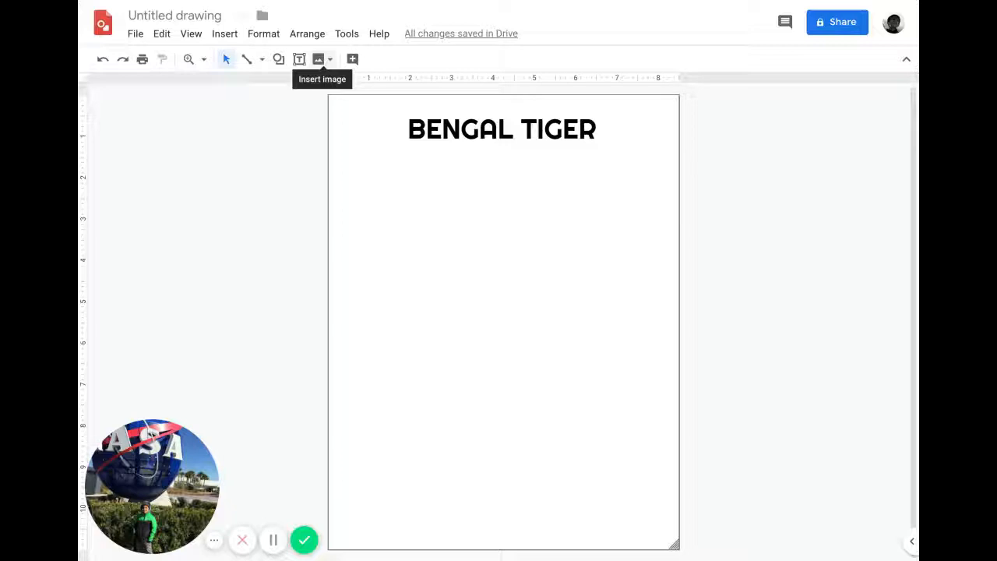
Search the web for "Bengal tiger pictures" and insert the photo of the single tiger standing side-on in front of rocks.
click(319, 60)
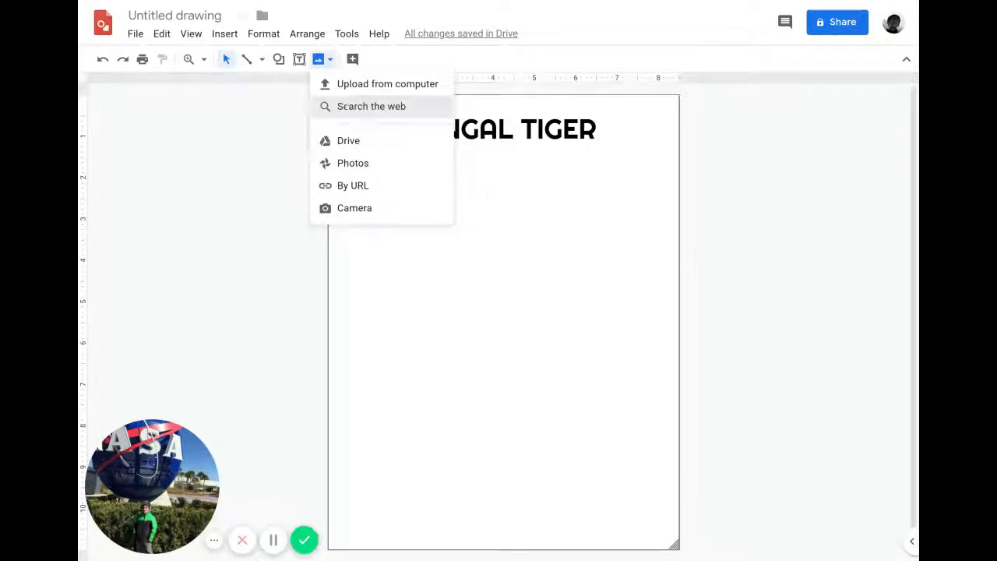
click(354, 106)
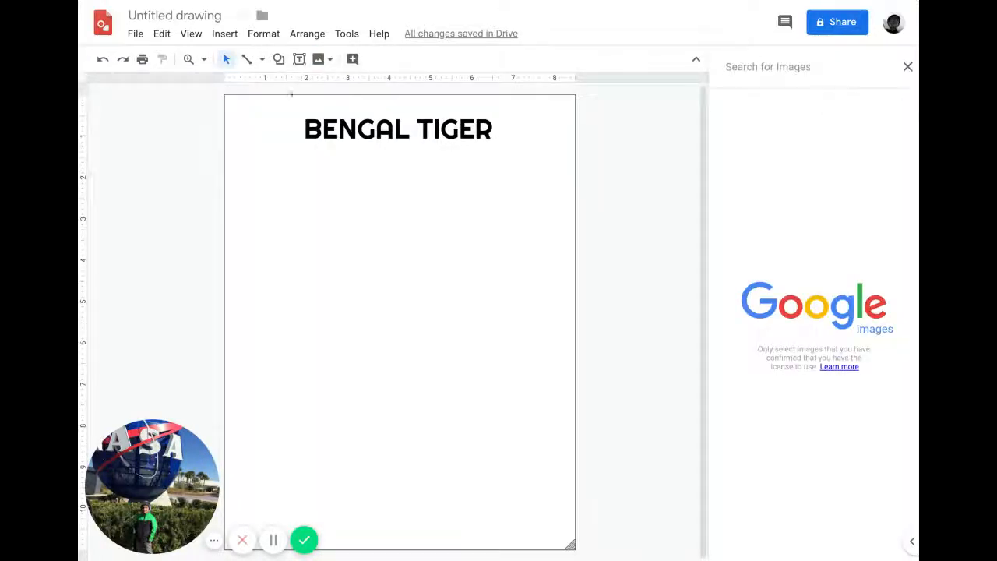
click(321, 59)
click(349, 106)
text(Be)
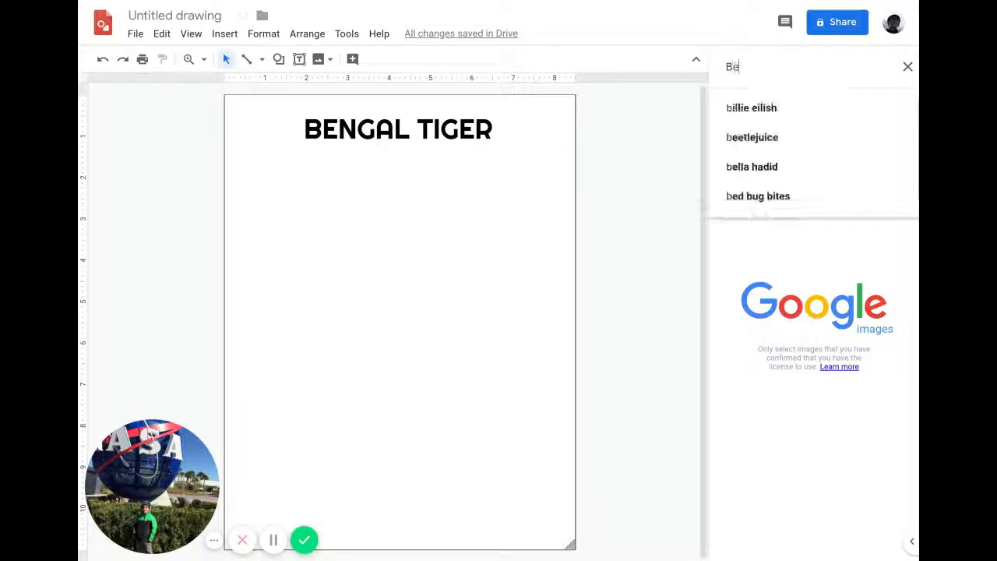
text(ngal tiger)
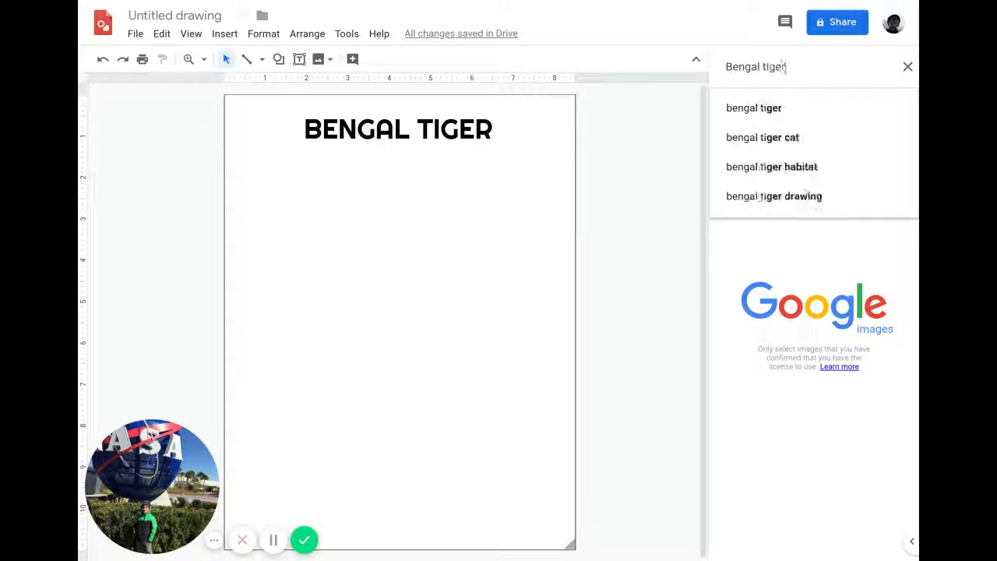
text( pictures)
key(Return)
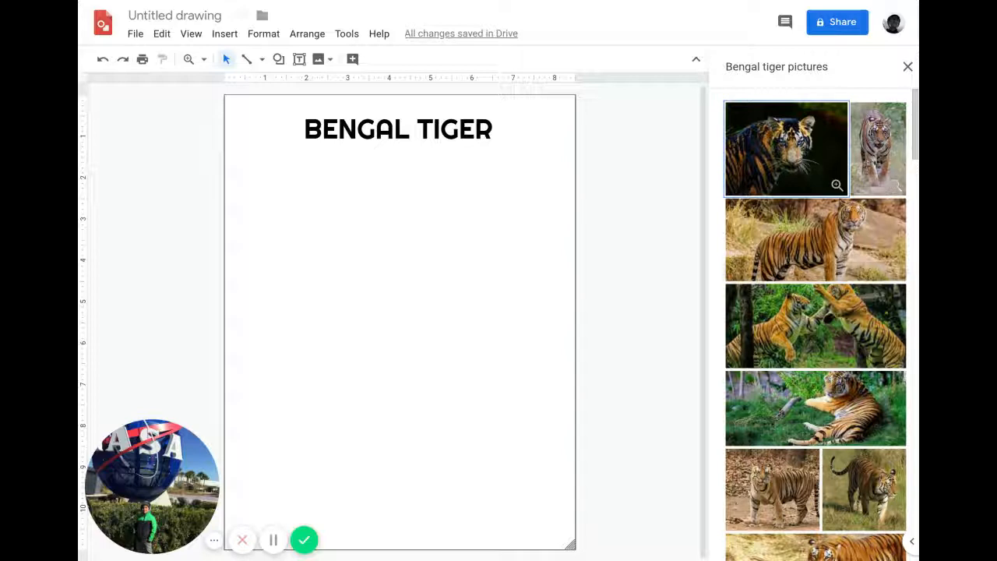
click(818, 251)
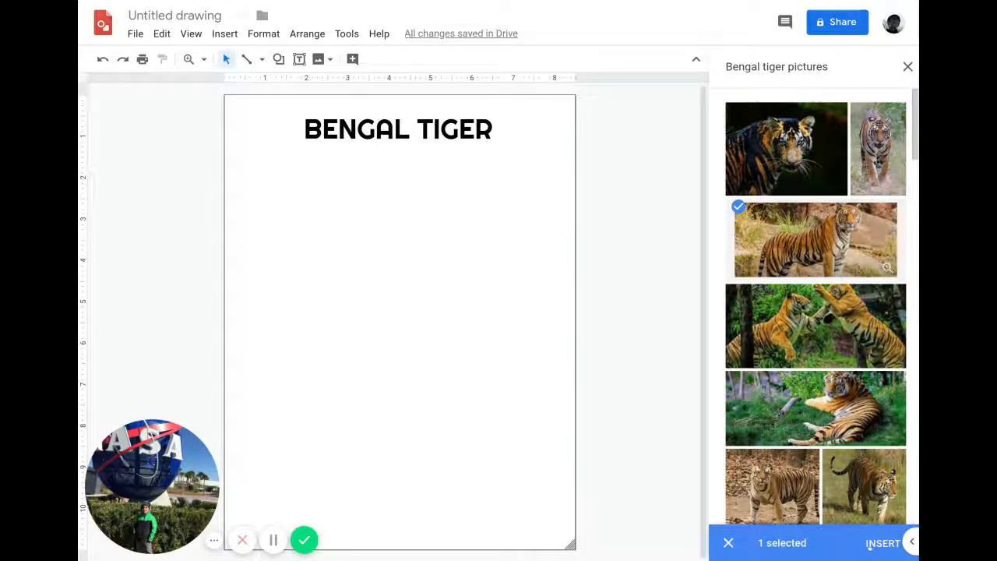
click(870, 548)
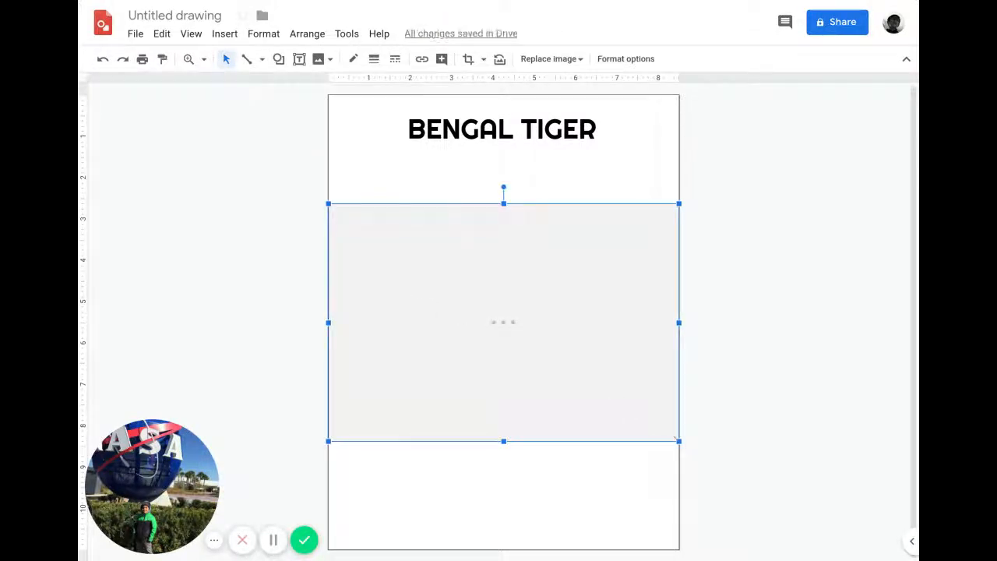
Shrink the tiger photo to about 4.4 by 3 in, center it on the page and deselect it.
drag(679, 442, 508, 327)
drag(456, 276, 539, 333)
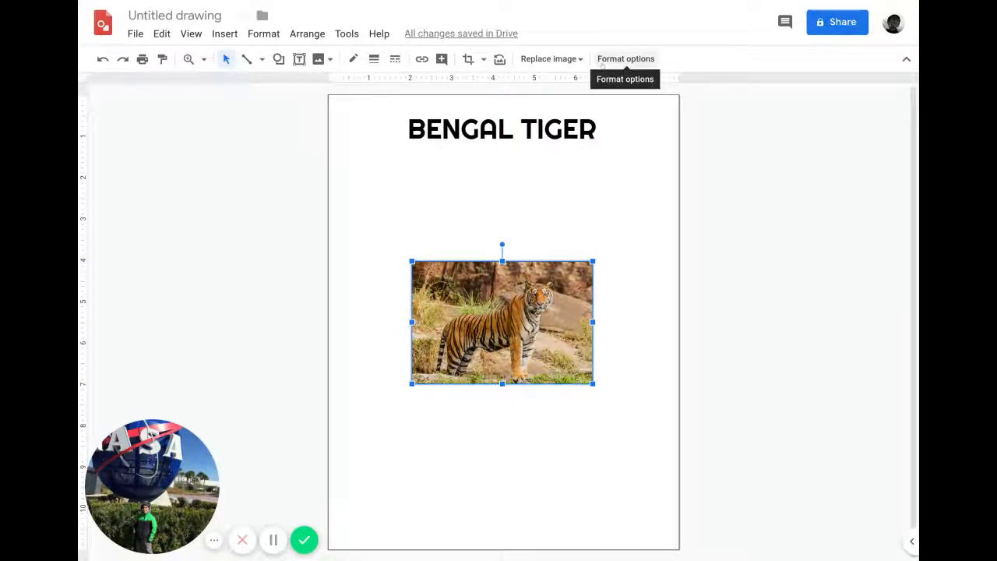
click(756, 278)
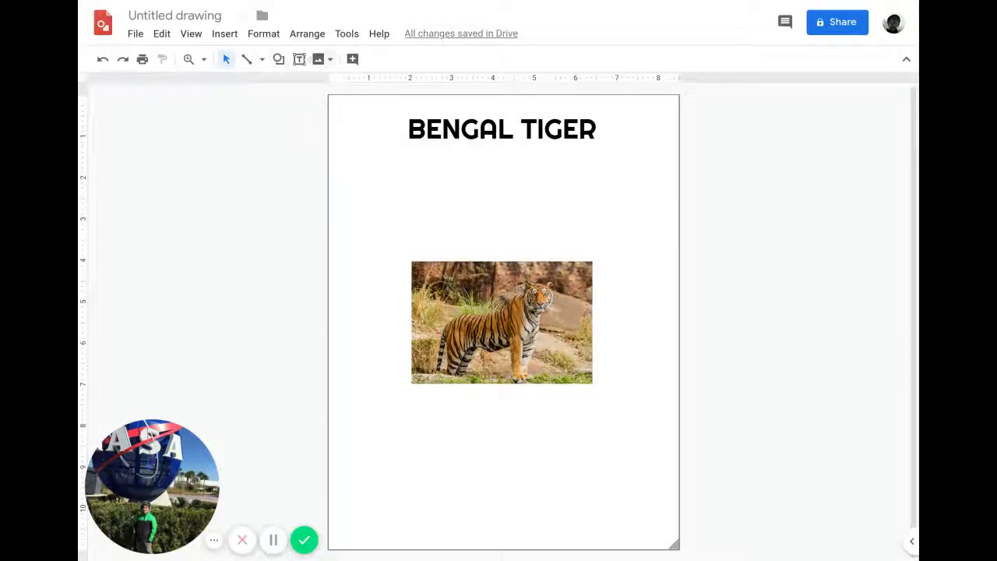
Try placing the gold name logo below the tiger photo and delete it.
click(320, 59)
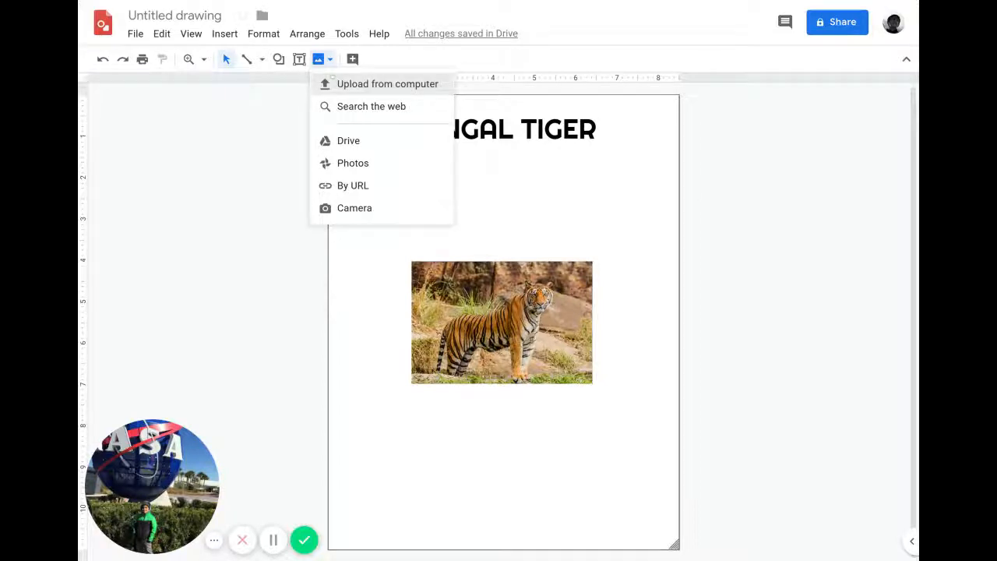
click(387, 84)
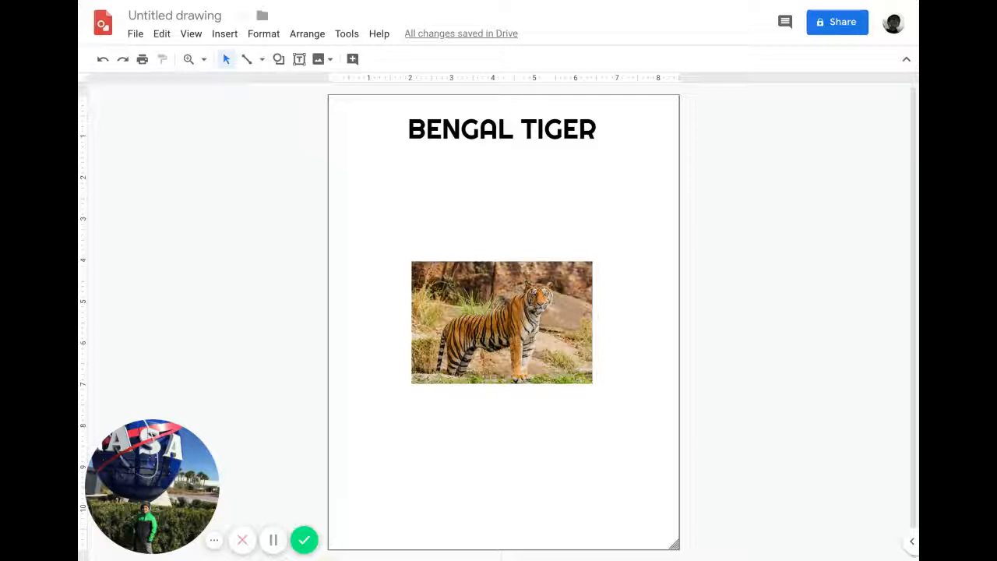
key(ctrl+v)
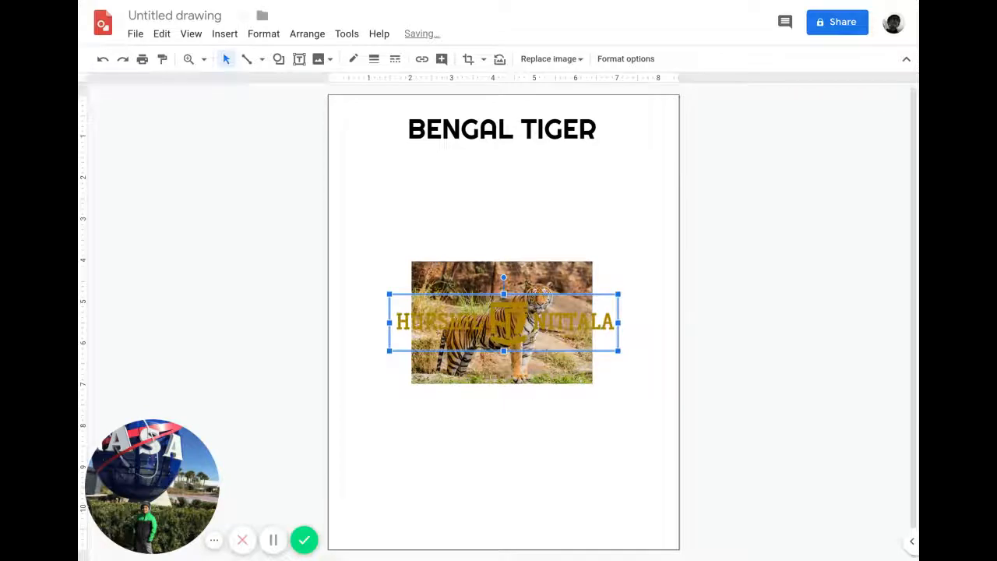
drag(565, 321, 573, 444)
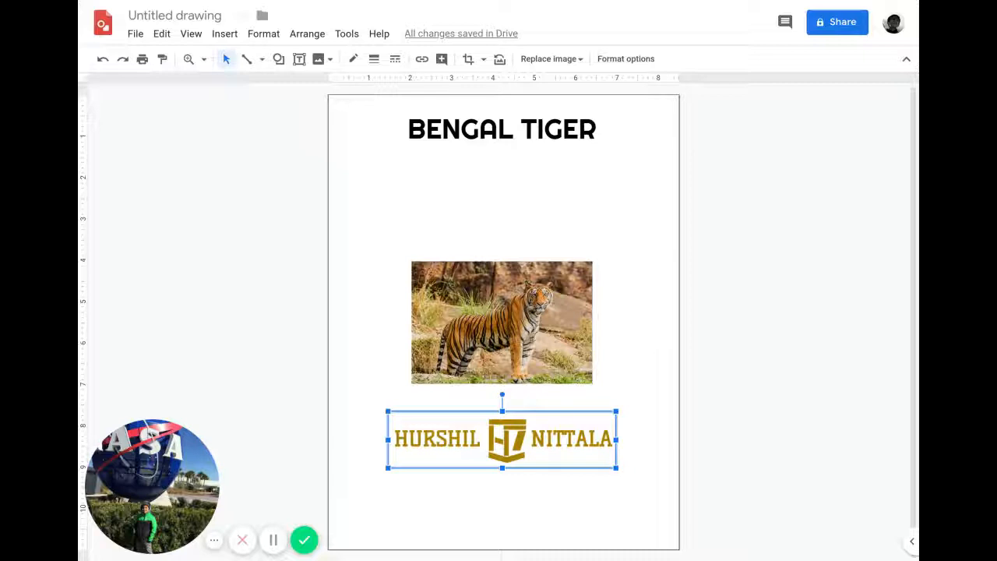
key(Delete)
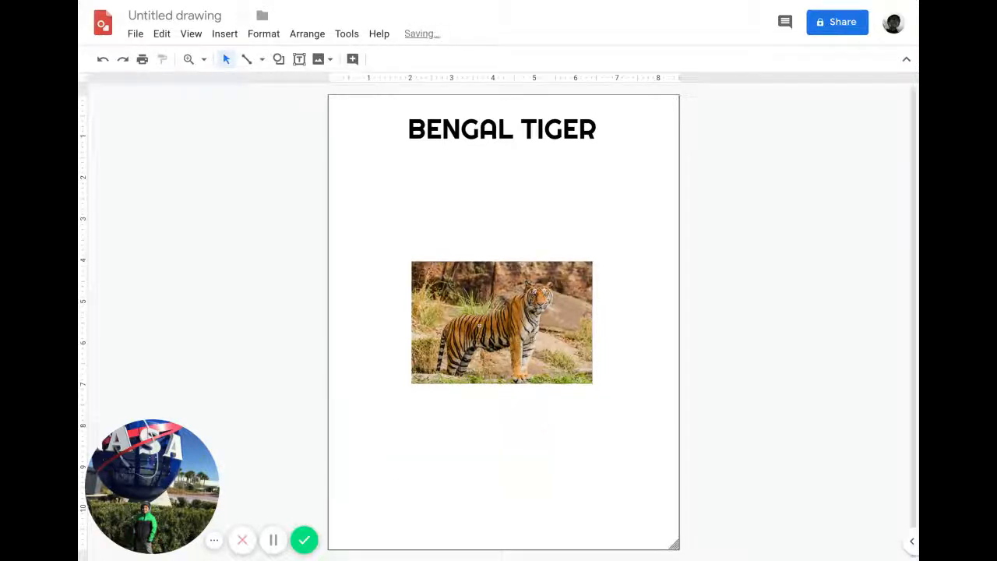
Rotate the tiger photo through a full turn in four 90° increments.
click(482, 335)
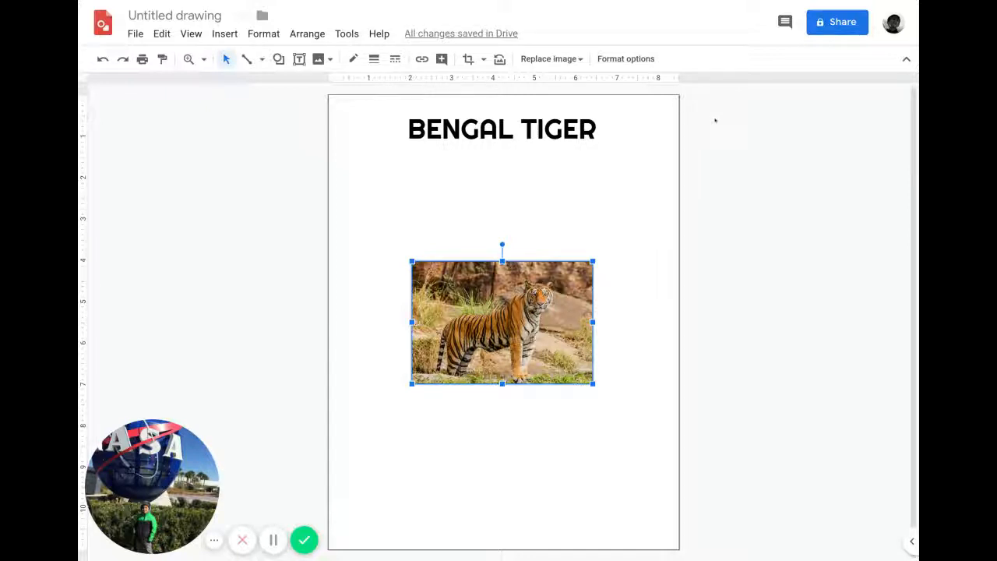
click(620, 60)
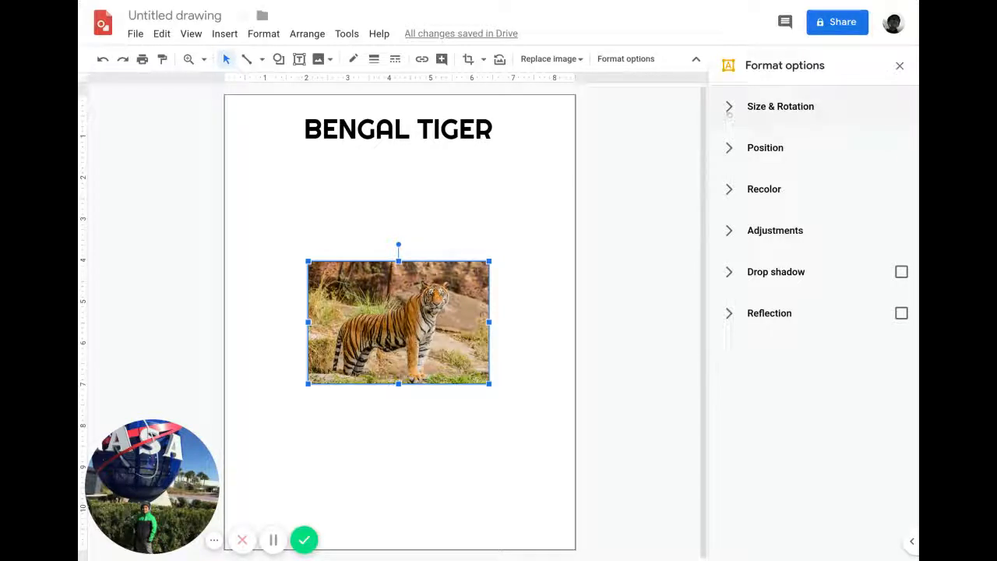
click(729, 114)
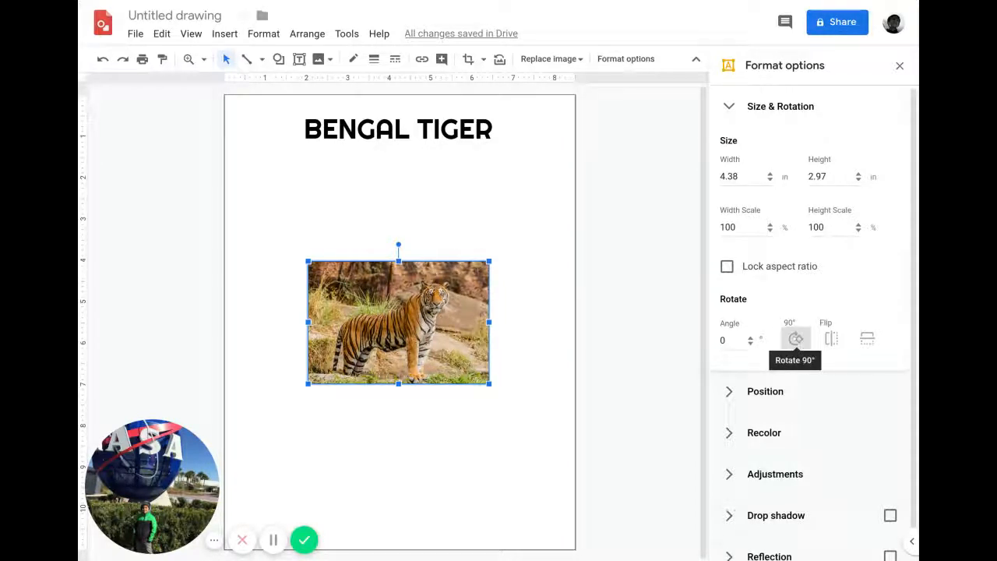
click(795, 339)
click(795, 338)
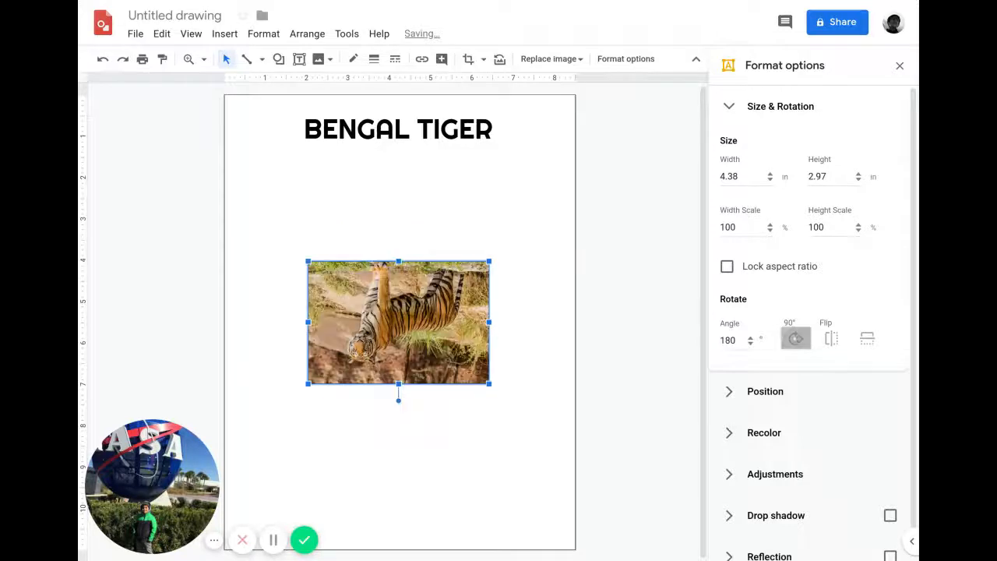
click(795, 338)
click(795, 338)
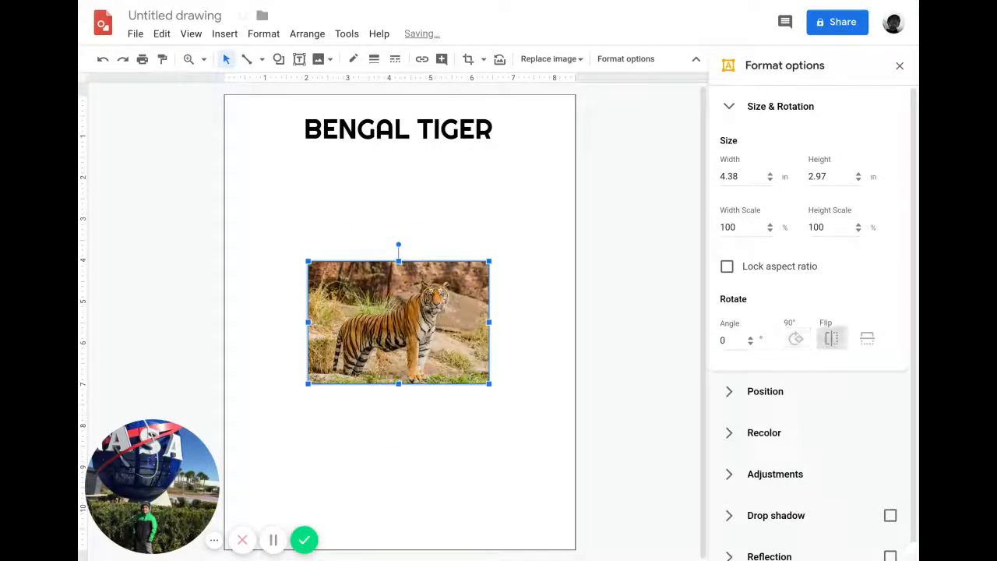
Try flipping the tiger photo horizontally and vertically, and restore its original orientation.
click(830, 338)
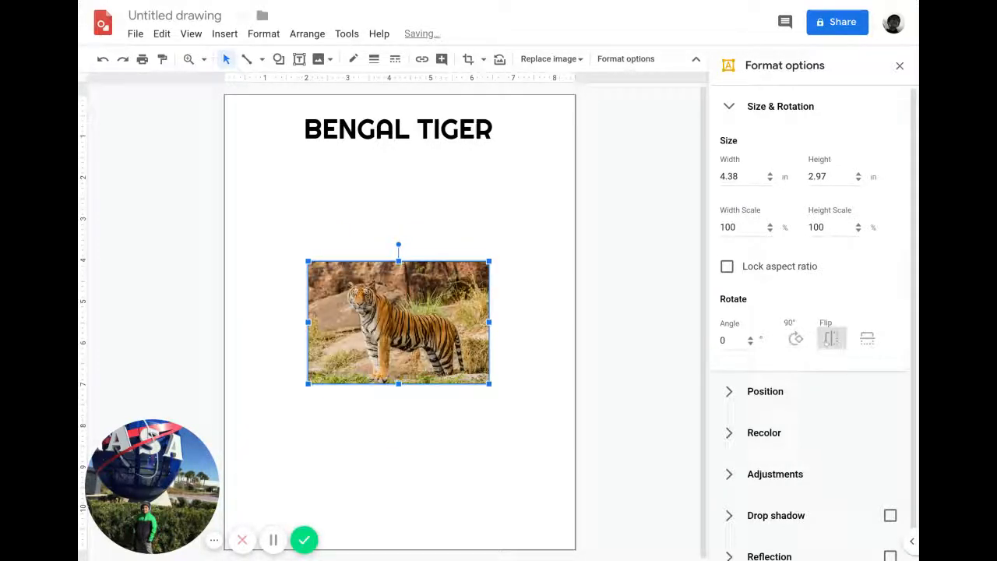
click(831, 338)
click(830, 338)
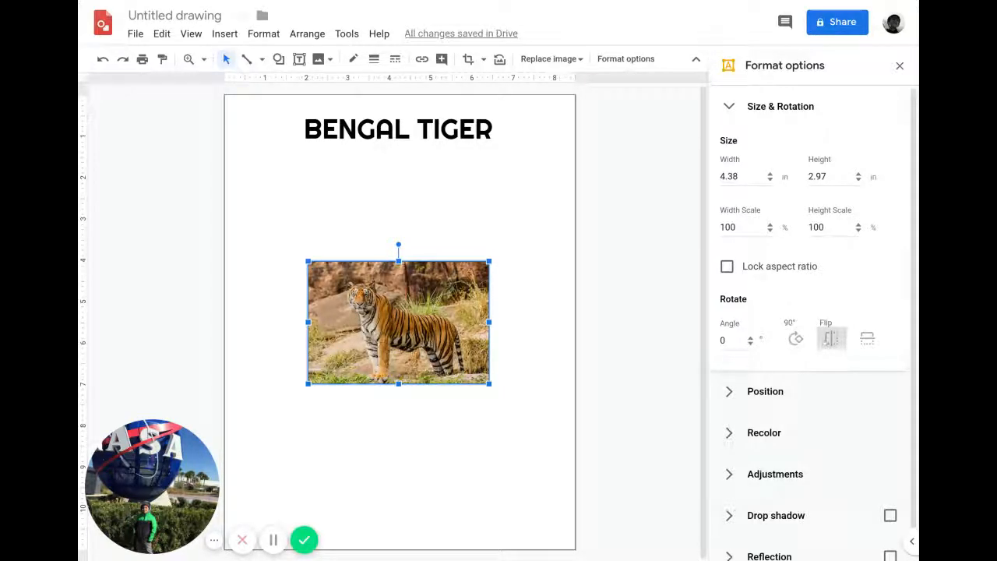
click(831, 338)
click(867, 337)
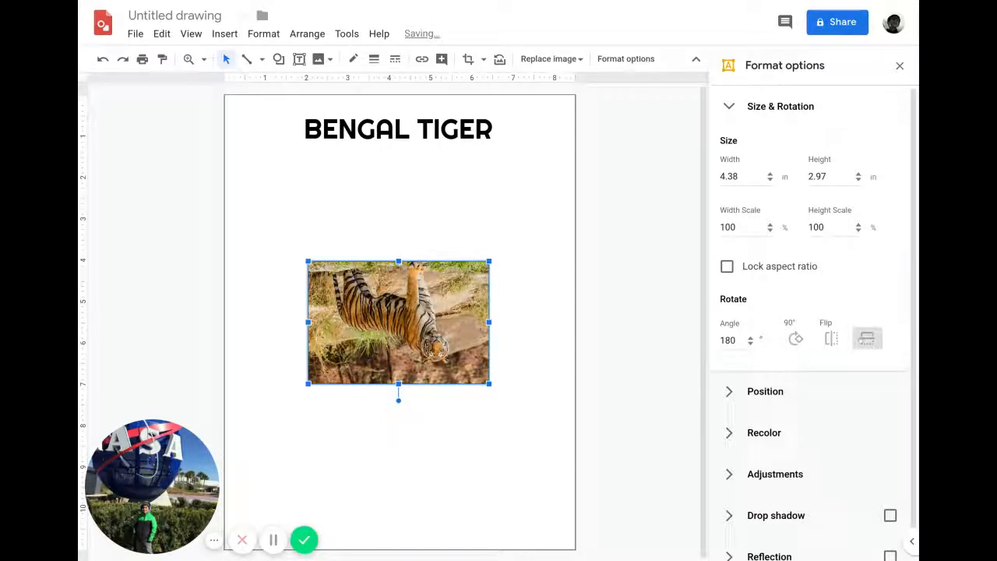
click(867, 338)
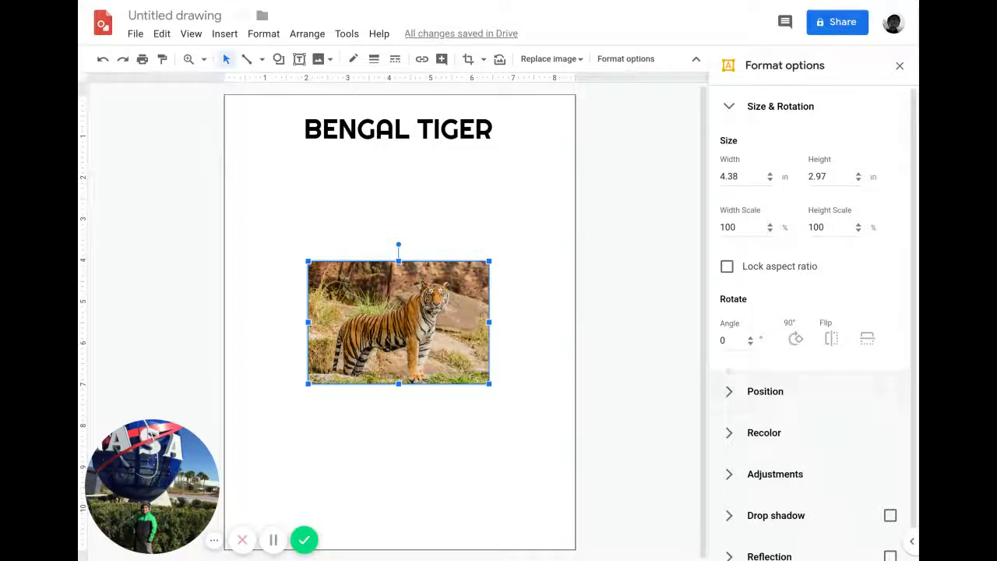
click(730, 109)
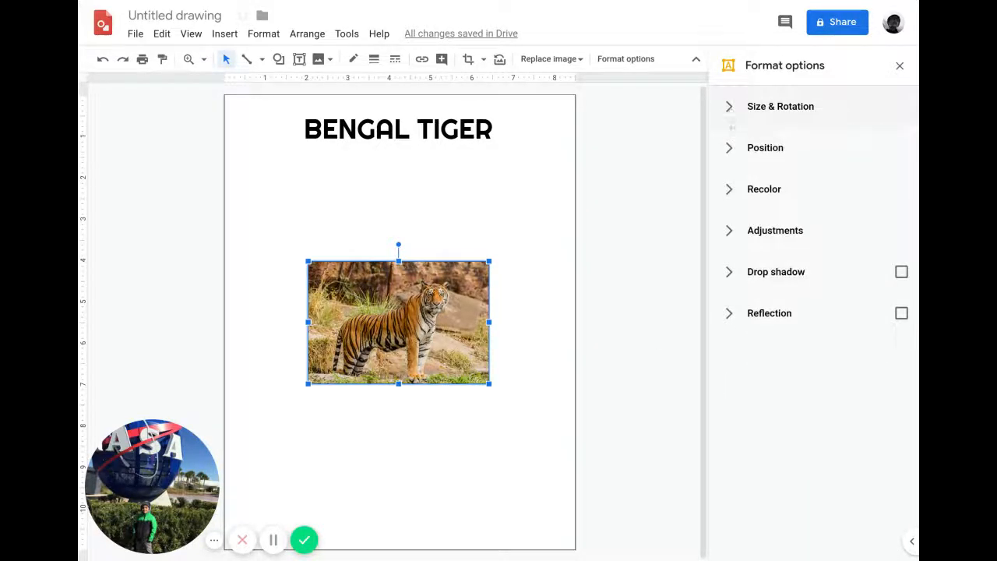
Try the dark red Dark 1 recolor on the tiger photo and set it back to No Recolor.
click(726, 148)
click(727, 148)
click(725, 190)
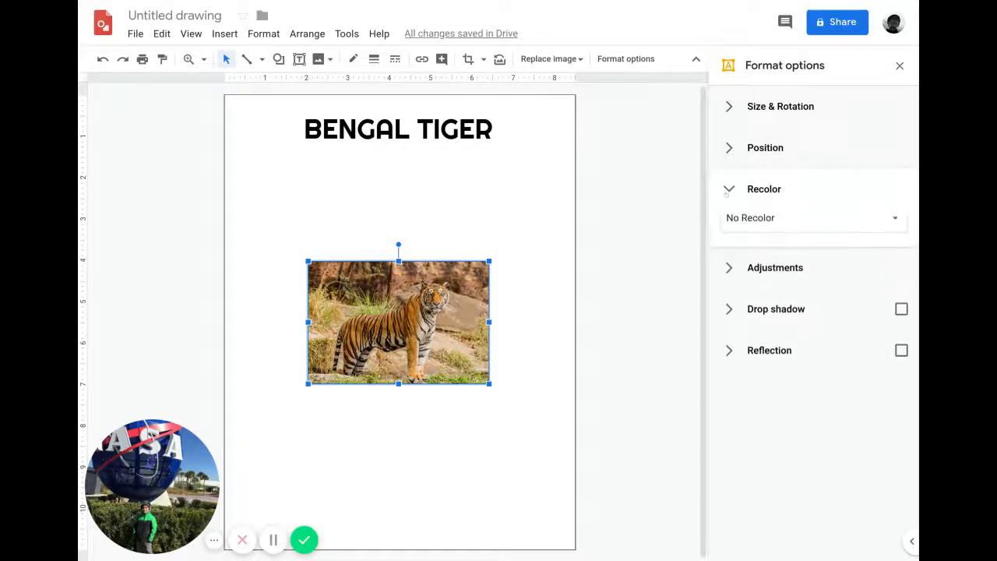
click(751, 227)
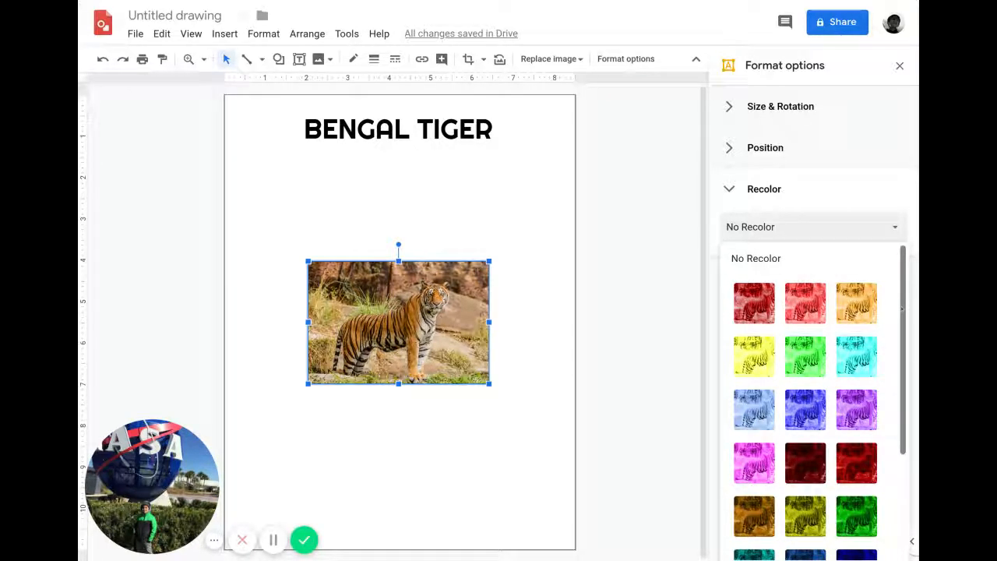
scroll(805, 401, down, 3)
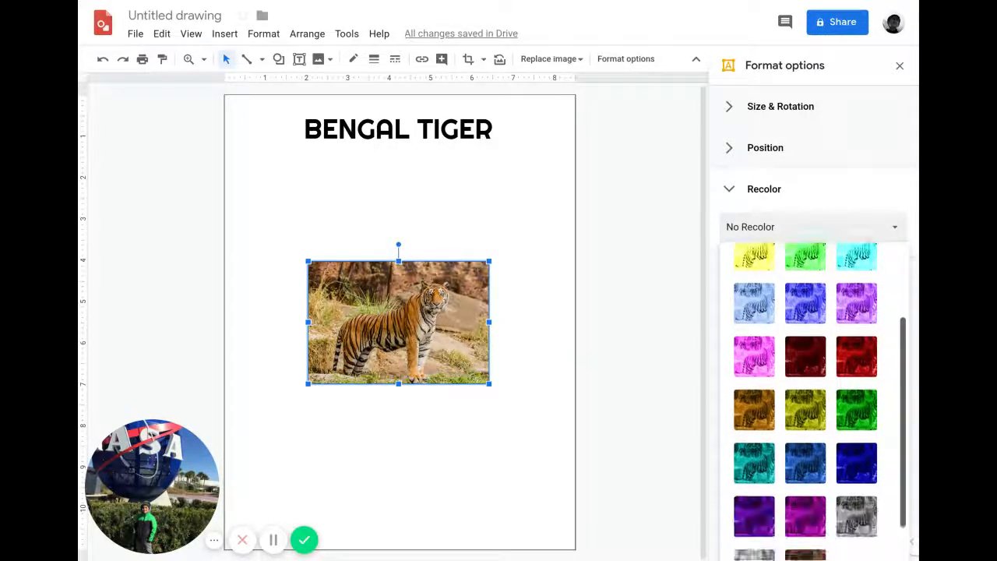
scroll(805, 401, down, 1)
scroll(805, 401, up, 1)
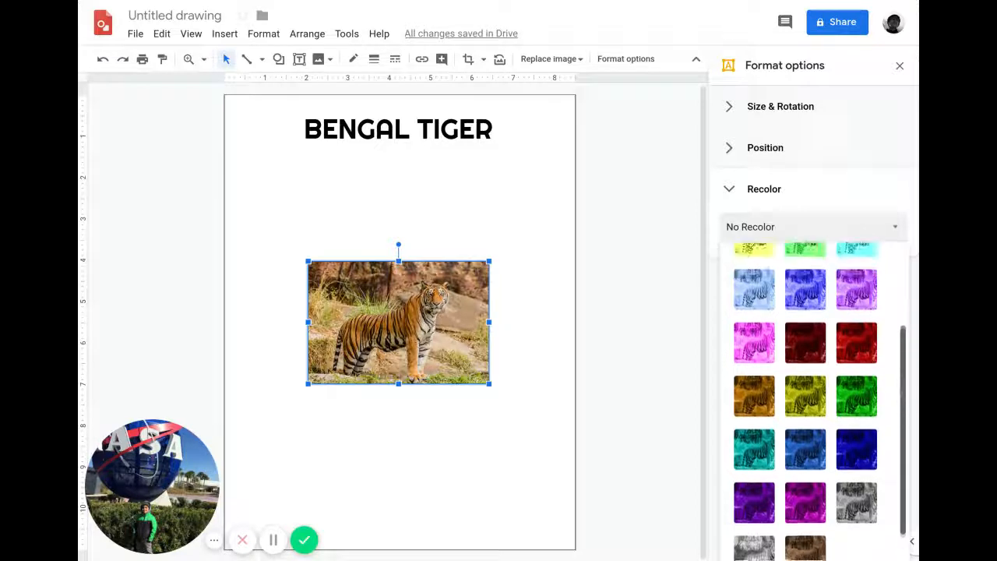
drag(901, 390, 901, 387)
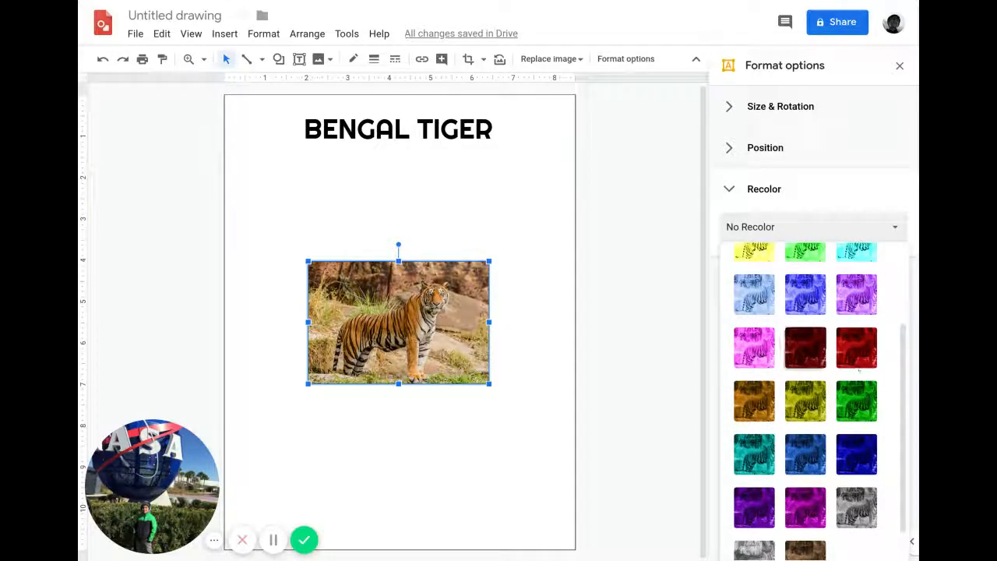
click(804, 352)
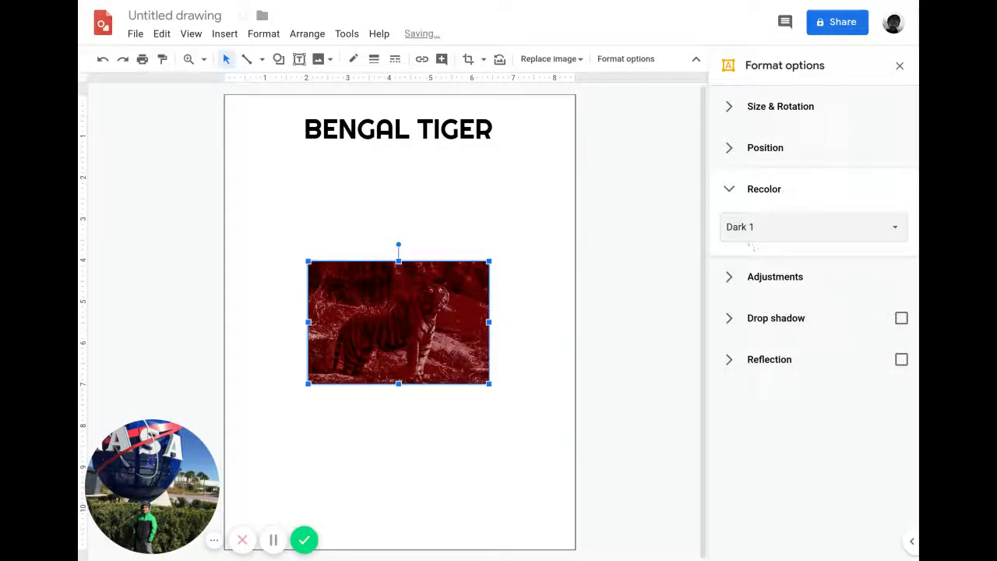
click(752, 239)
click(779, 255)
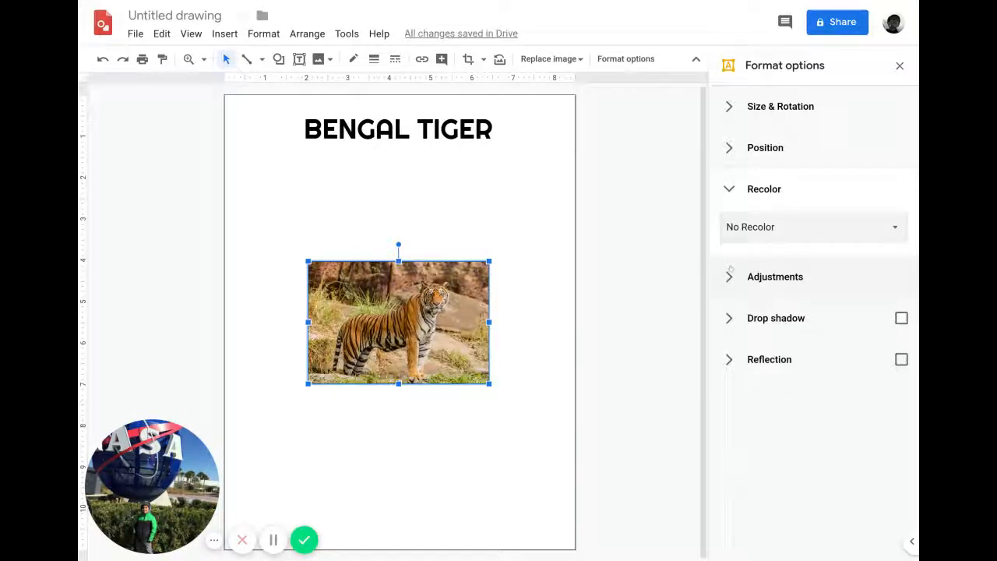
Fade the tiger photo by raising its transparency to about two thirds of the range.
click(731, 276)
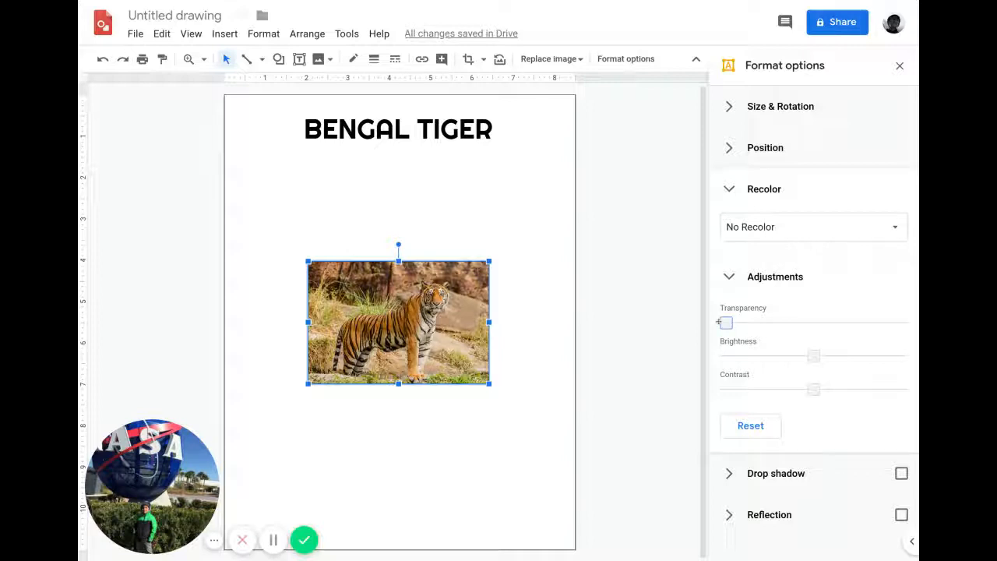
drag(718, 321, 848, 321)
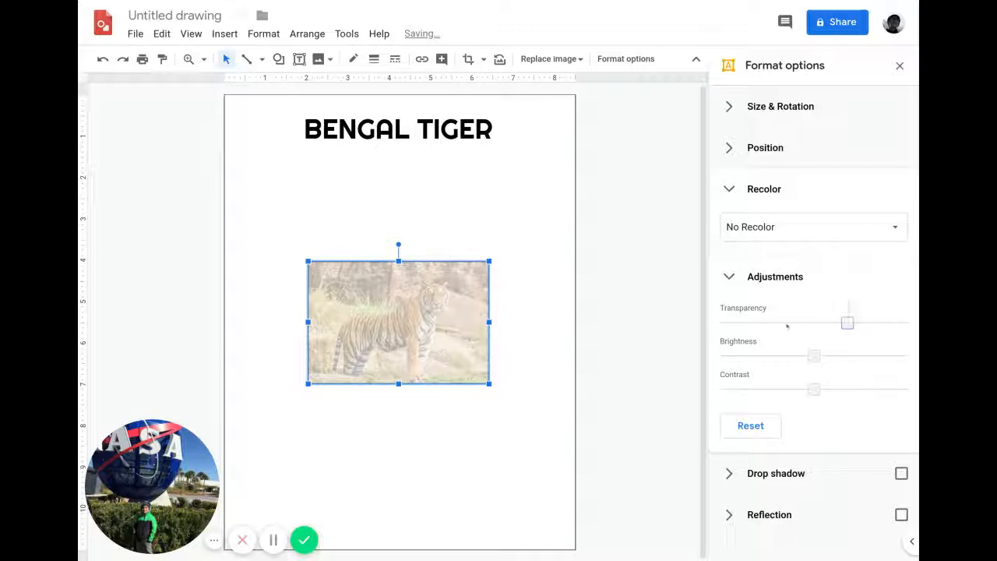
click(680, 336)
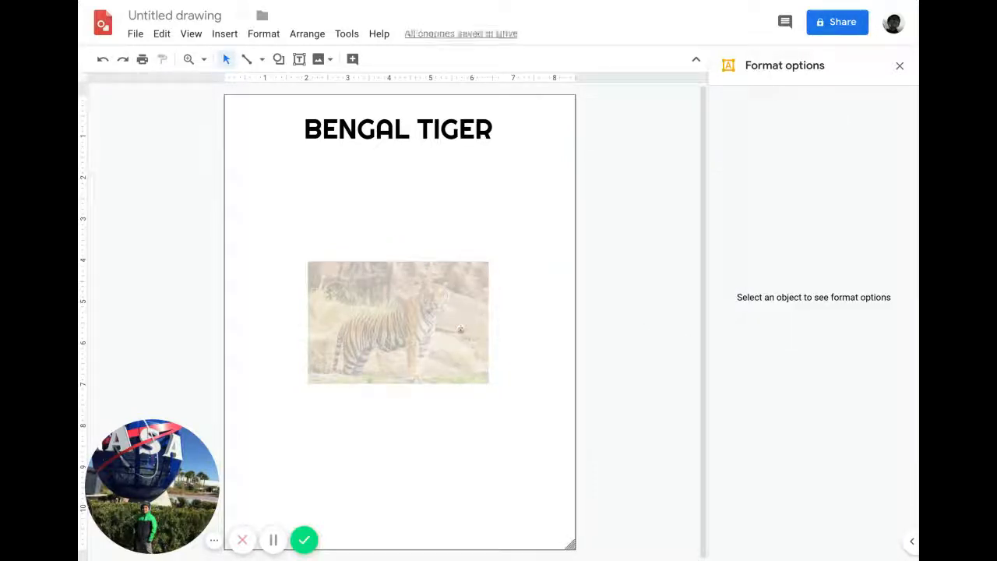
click(462, 329)
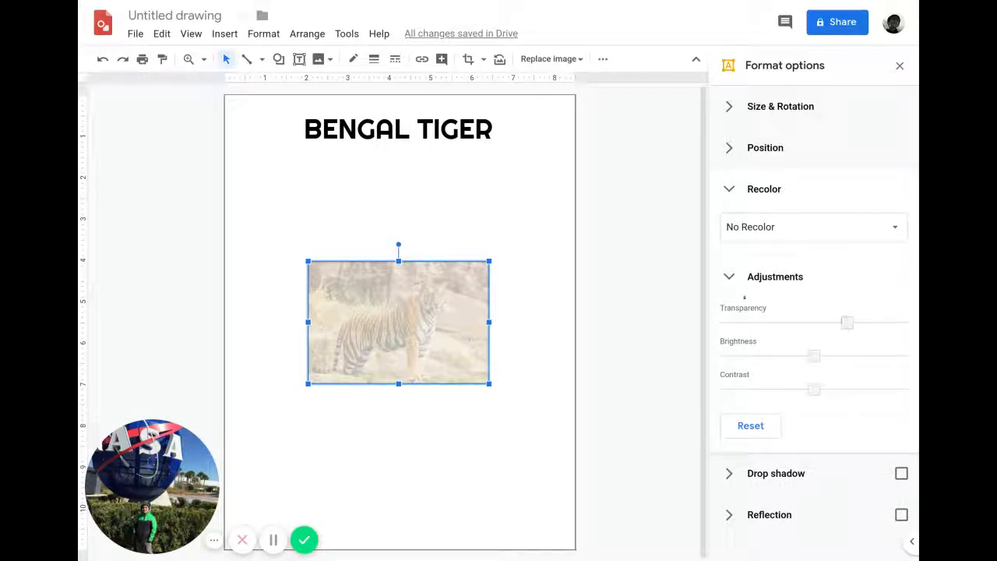
click(722, 322)
drag(725, 323, 847, 322)
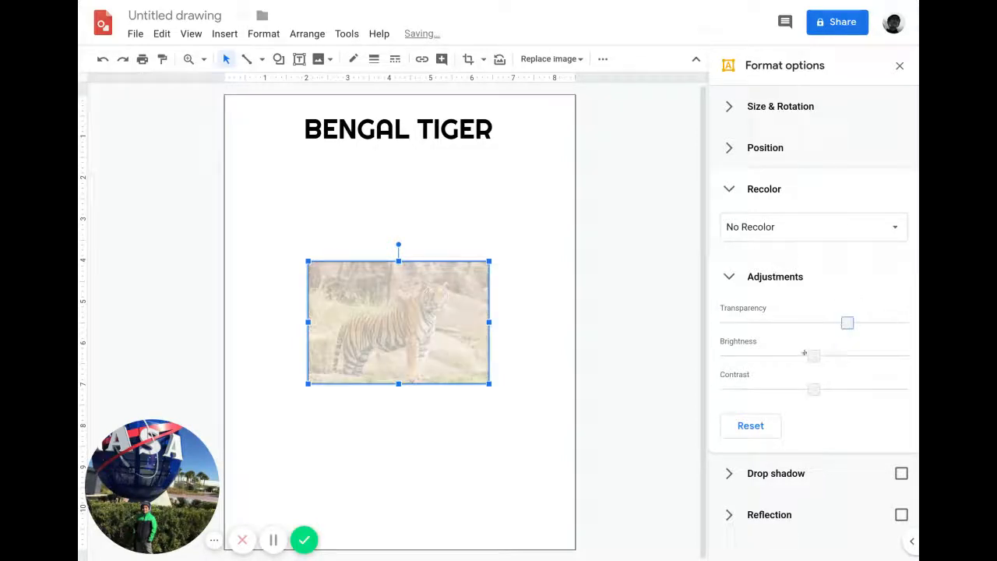
Try a slightly lower brightness on the faded tiger photo, and restore middle brightness with zero transparency.
mouse_move(813, 355)
mouse_down()
mouse_move(858, 355)
mouse_move(741, 356)
mouse_move(796, 352)
mouse_up()
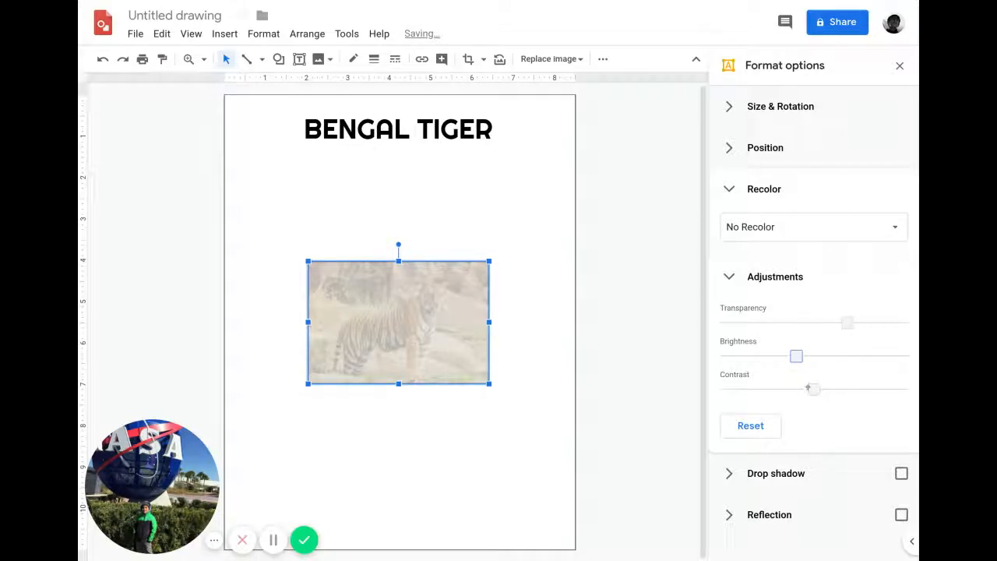
mouse_move(807, 389)
mouse_down()
mouse_move(755, 405)
mouse_move(818, 389)
mouse_move(899, 389)
mouse_move(819, 389)
mouse_move(812, 408)
mouse_up()
drag(792, 353, 808, 353)
drag(844, 321, 632, 331)
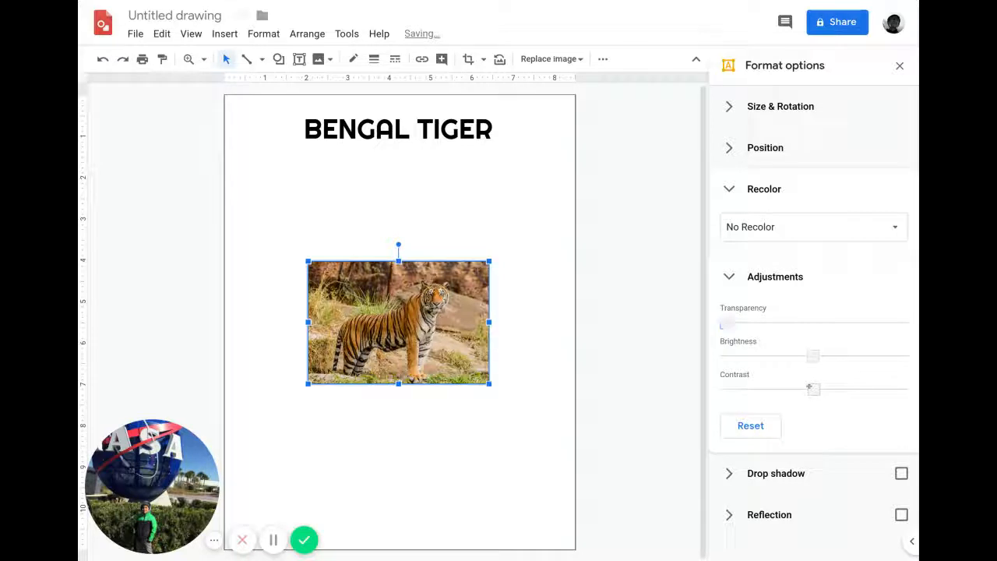
Try maximum contrast on the tiger photo and settle on a contrast moderately above the middle setting.
drag(808, 387, 900, 390)
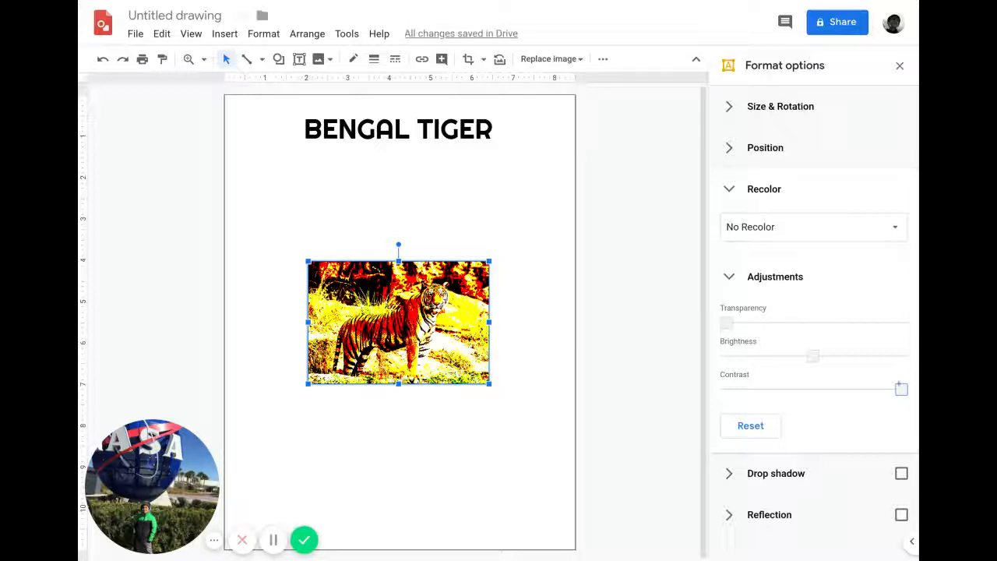
drag(901, 387, 841, 419)
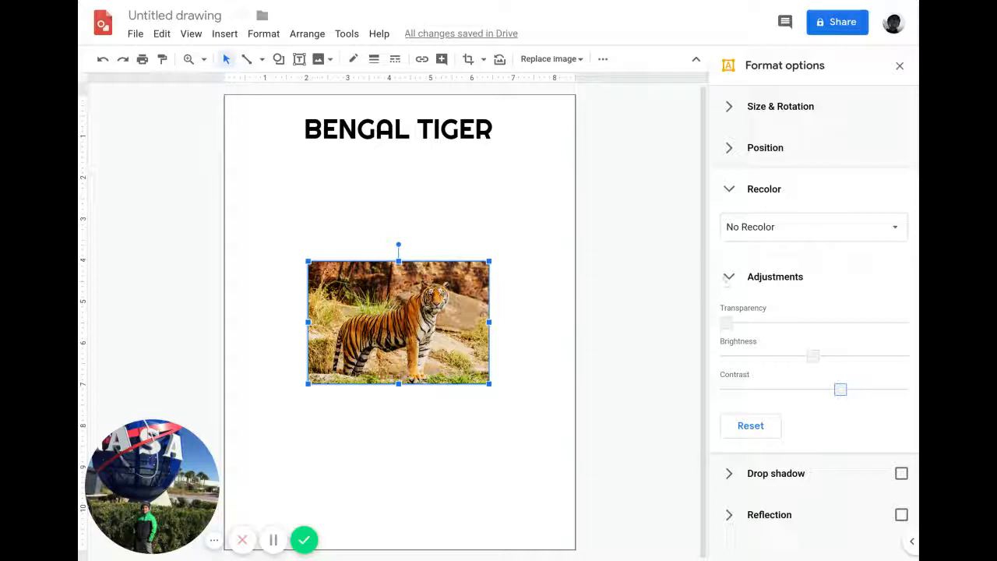
click(728, 277)
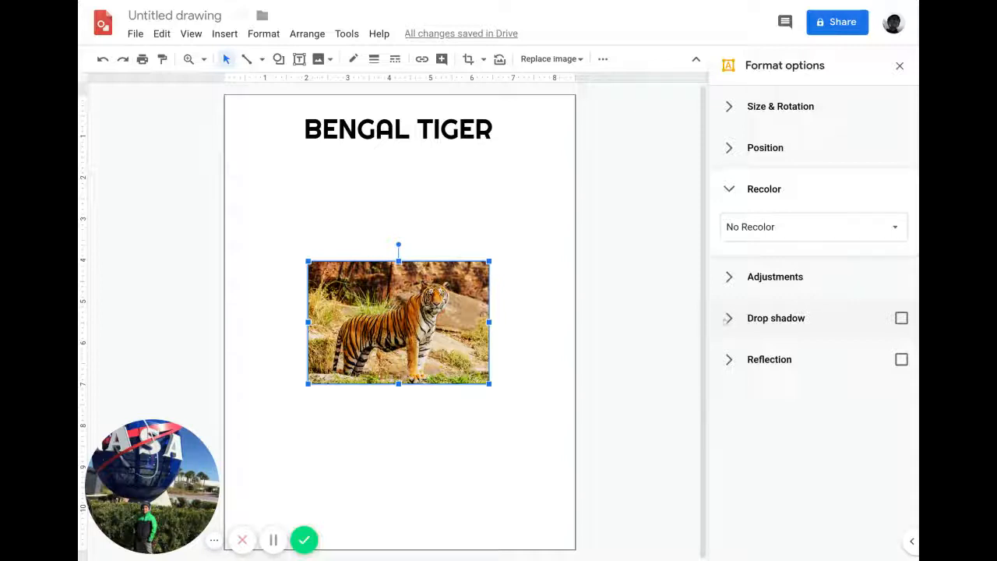
Try a black drop shadow on the tiger photo with a larger distance and varied angles, and remove it.
click(724, 318)
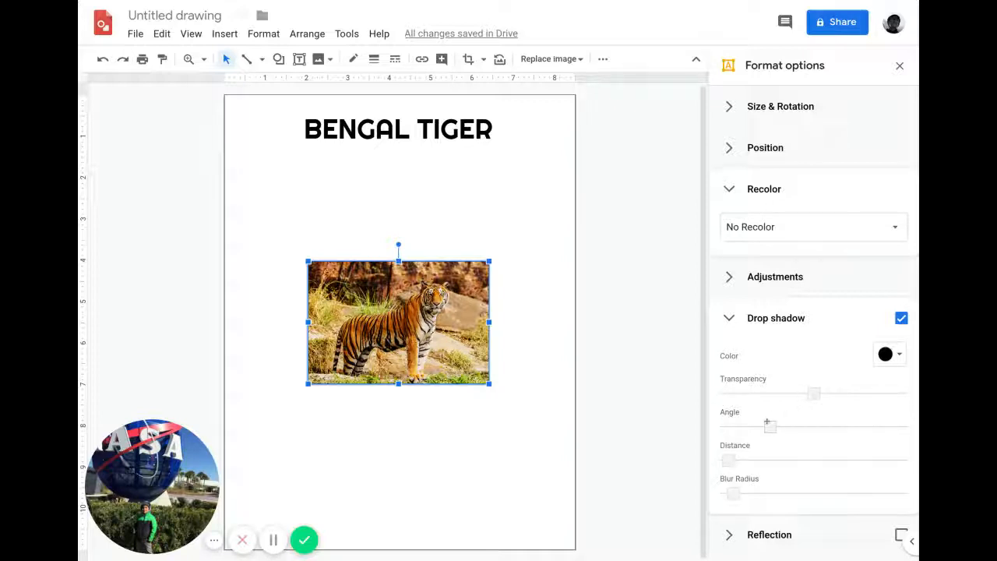
drag(767, 422, 847, 424)
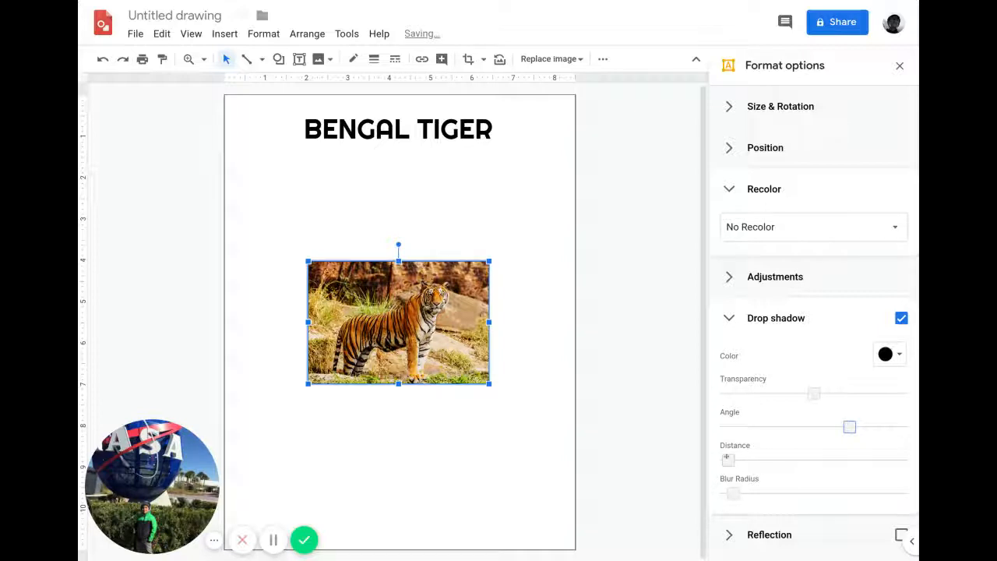
drag(726, 459, 823, 460)
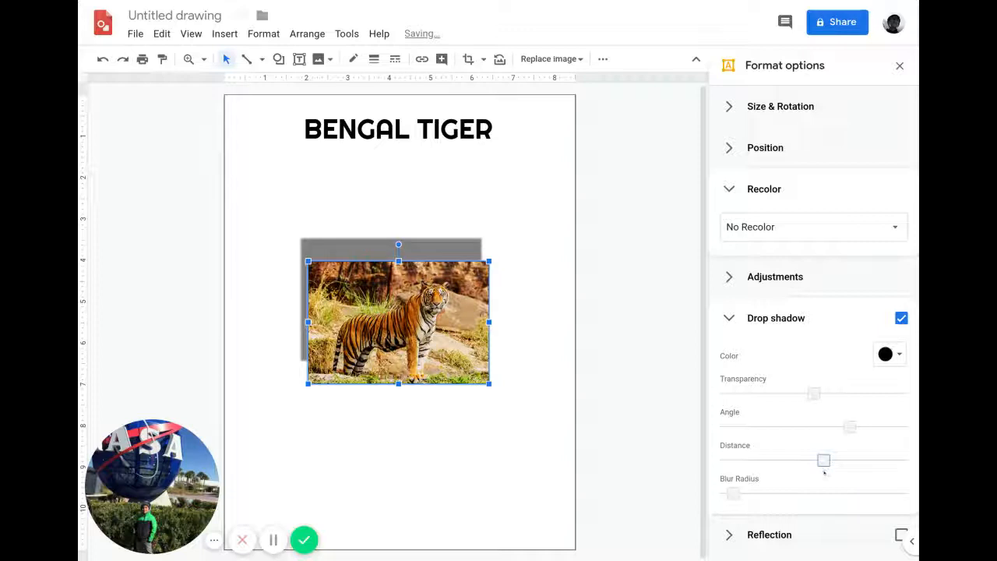
click(628, 476)
click(450, 342)
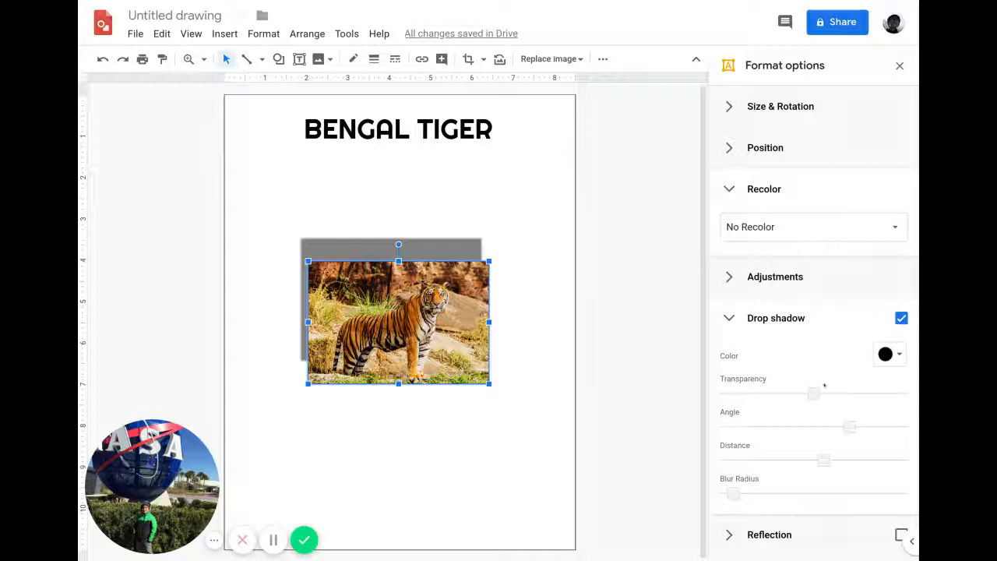
drag(843, 423, 792, 424)
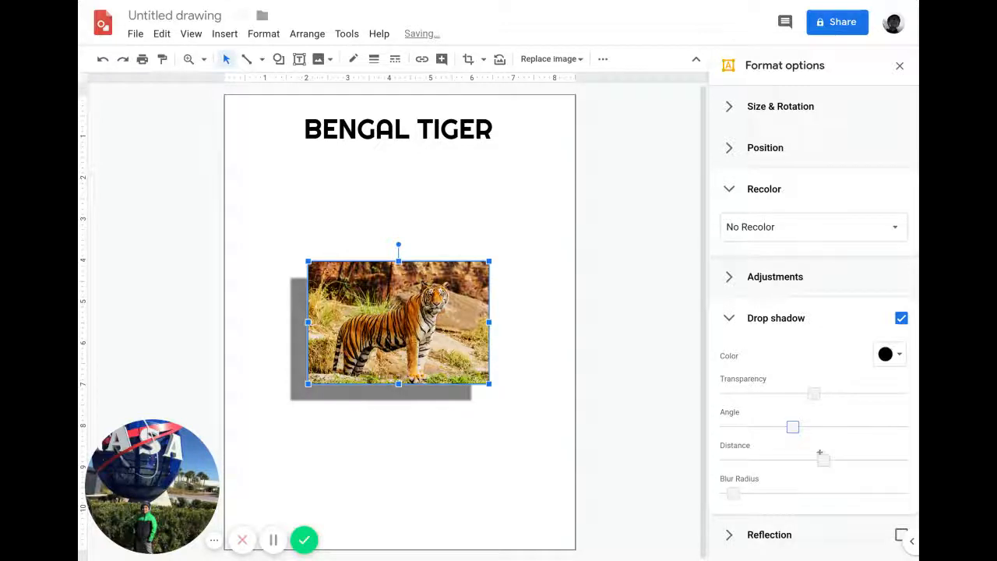
click(901, 318)
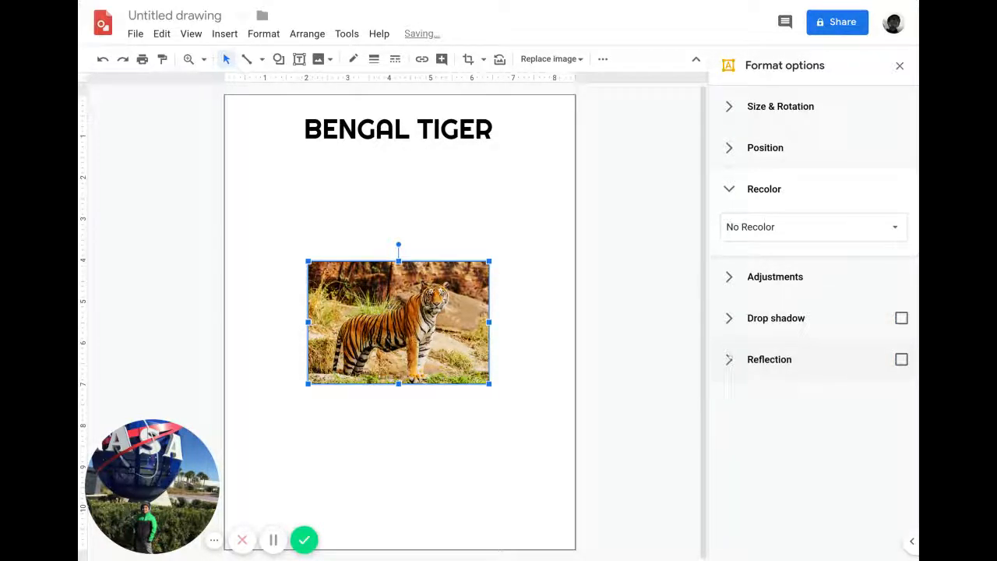
Add a reflection to the tiger photo with zero distance and its size raised to about two thirds of the range.
click(901, 359)
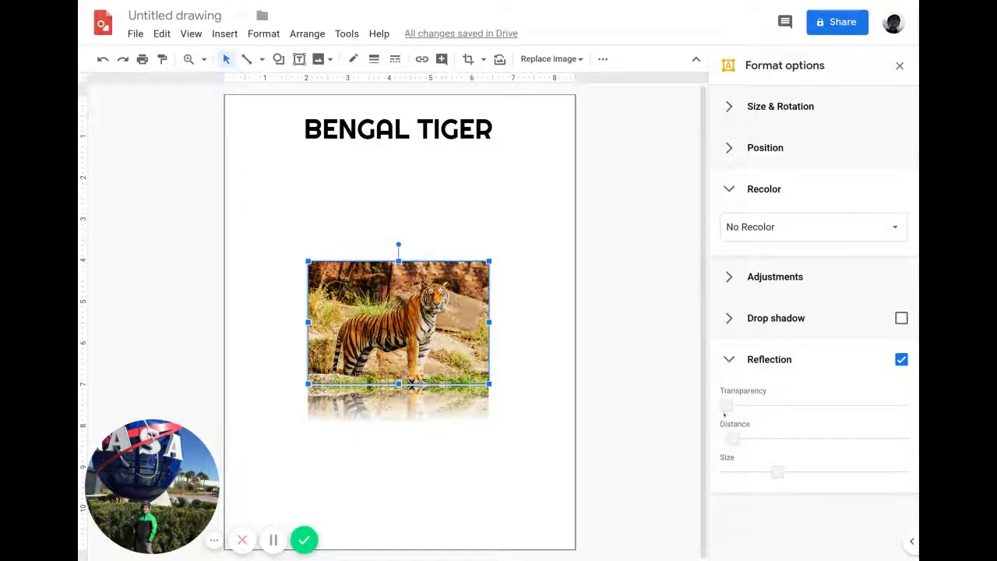
drag(732, 438, 711, 448)
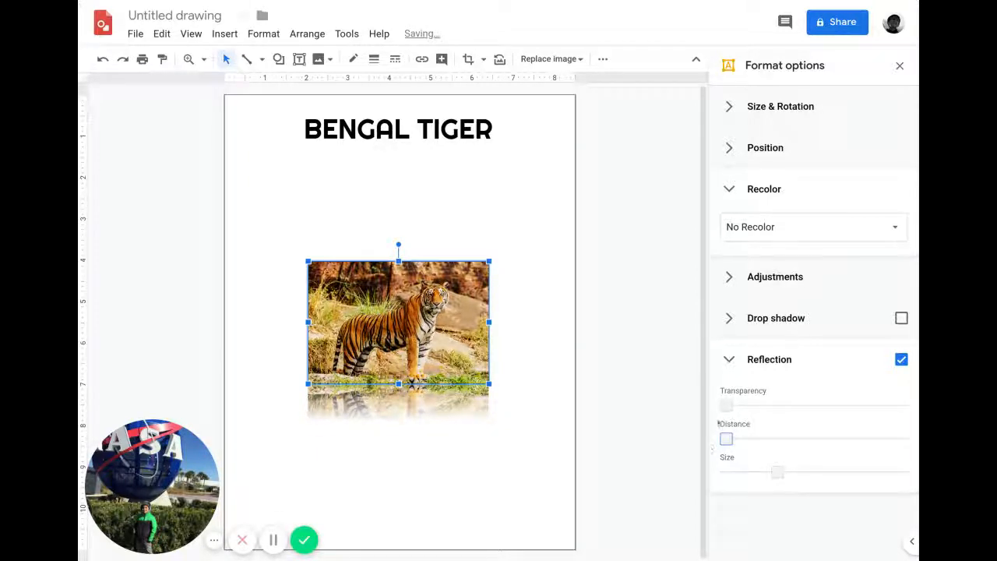
drag(777, 471, 846, 471)
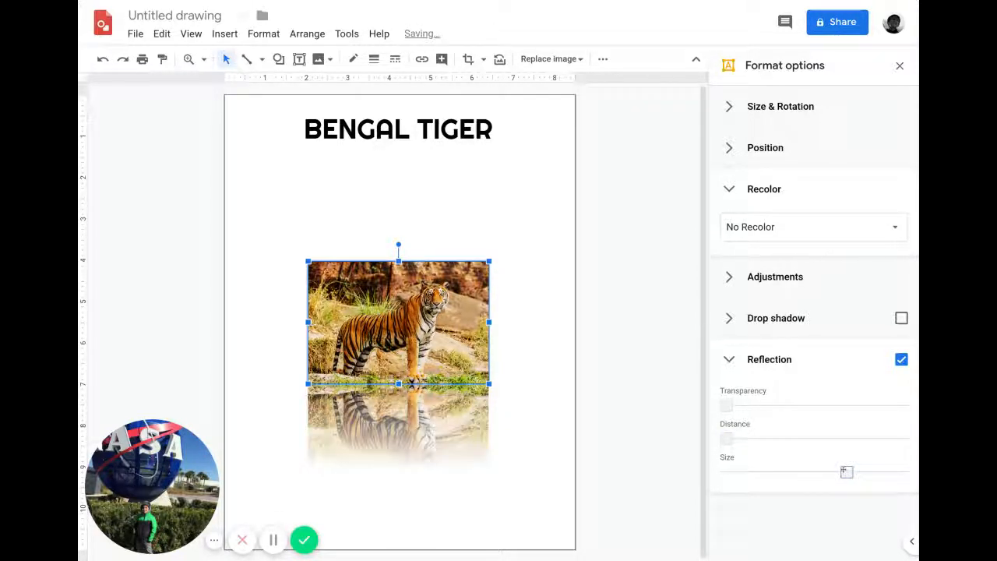
click(605, 437)
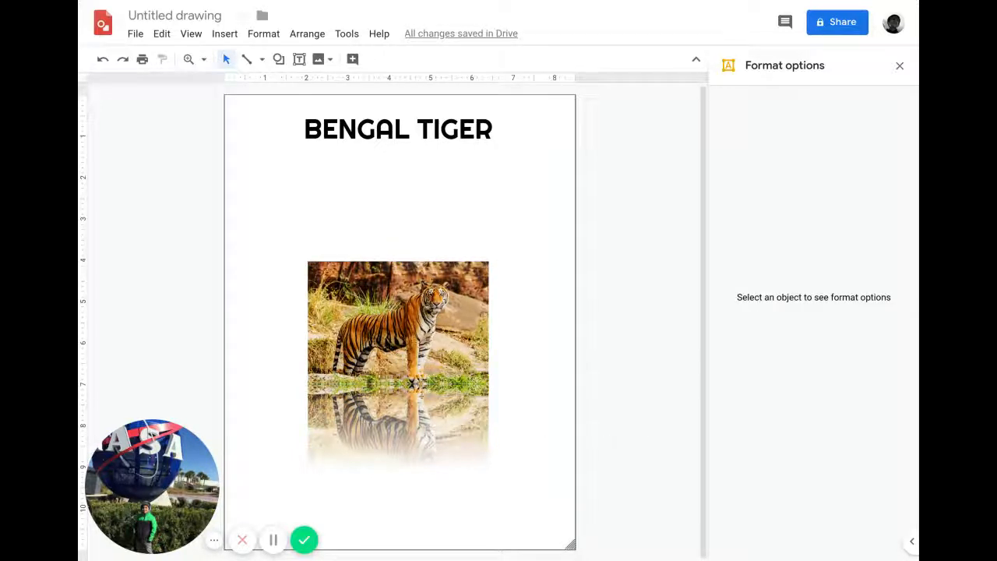
click(412, 383)
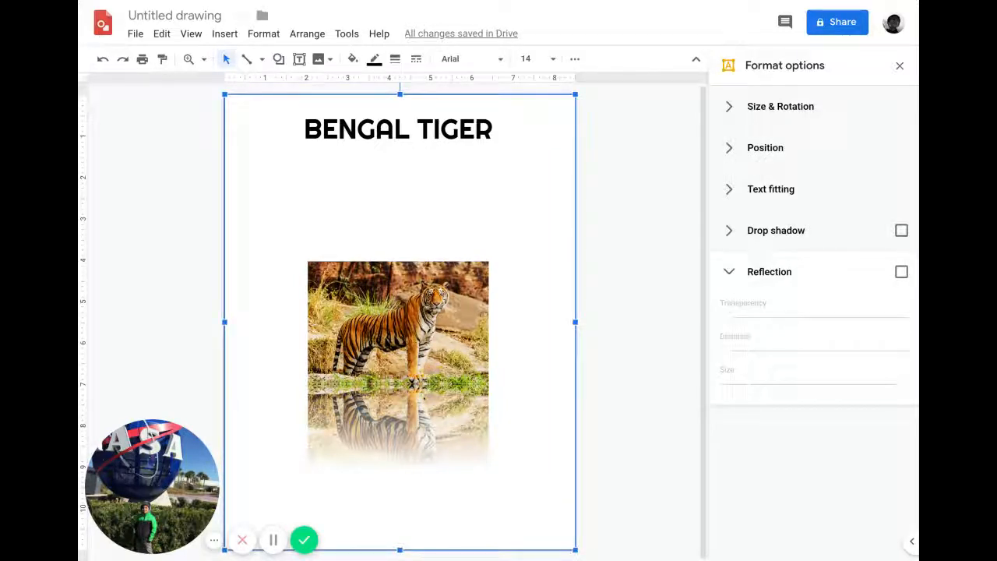
click(588, 414)
click(428, 347)
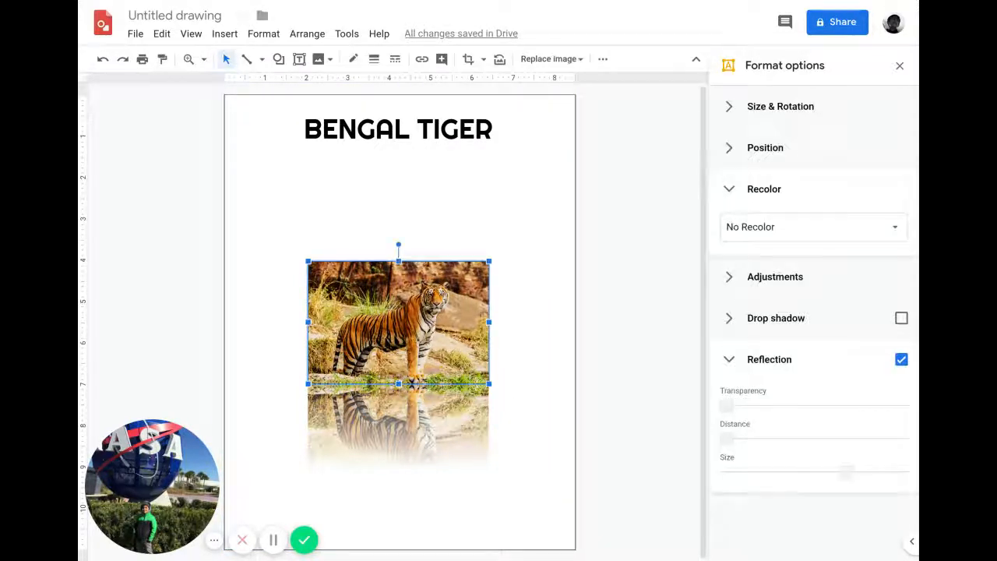
click(412, 384)
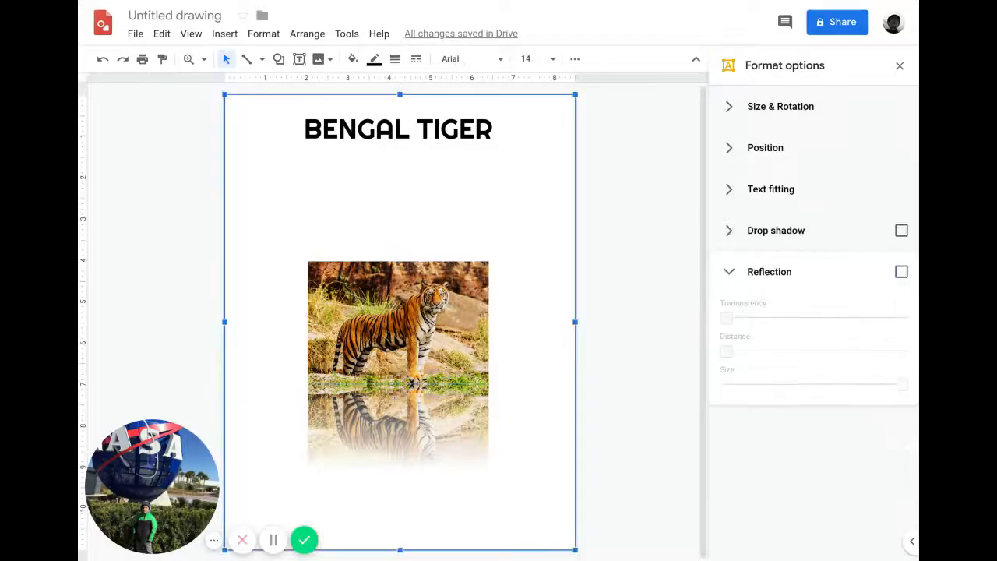
click(412, 384)
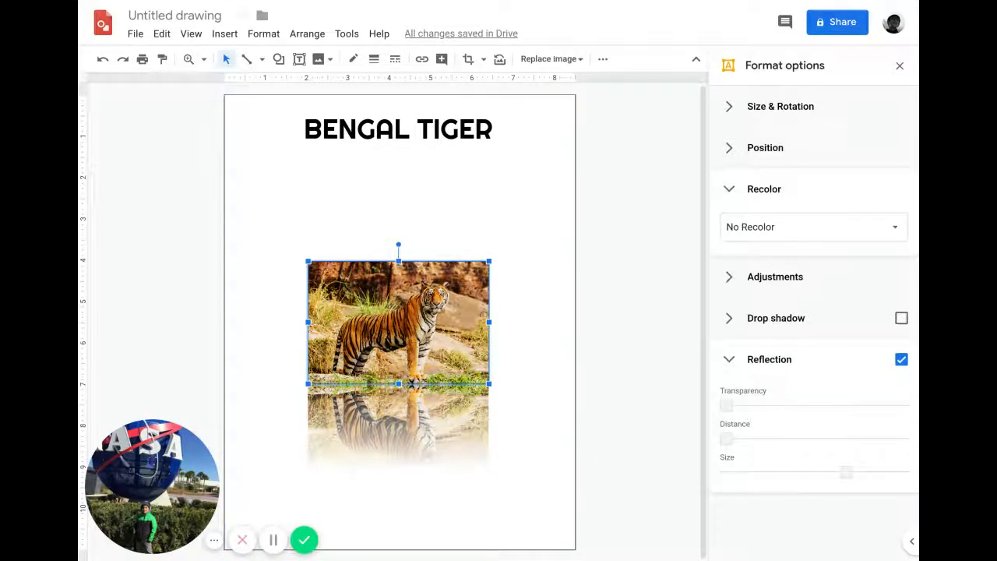
click(468, 57)
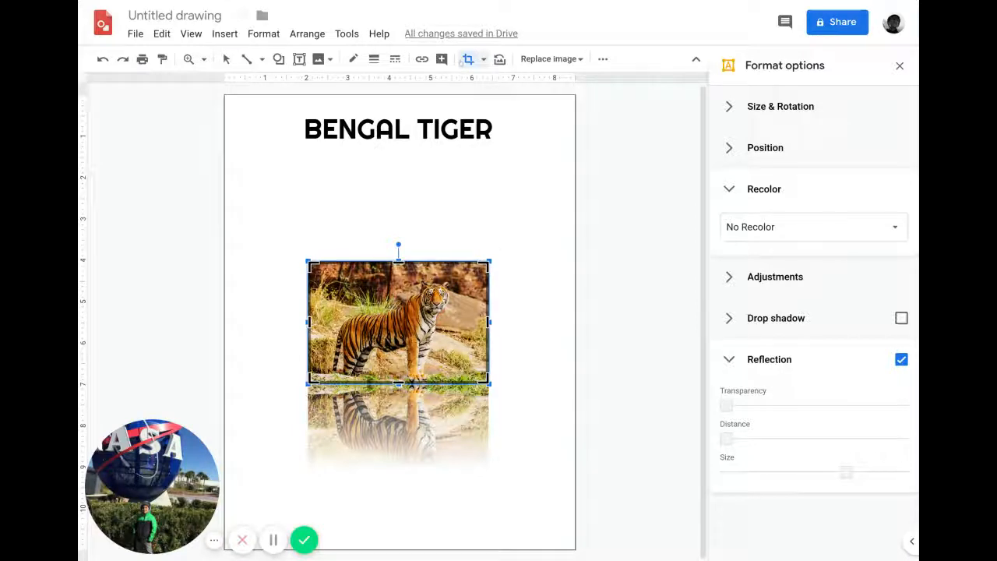
click(463, 61)
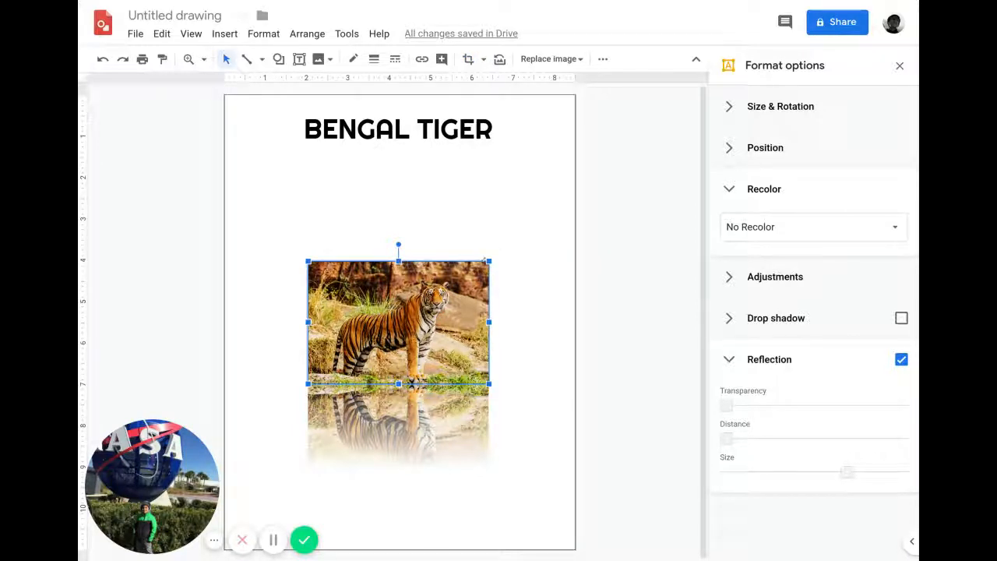
Enlarge the tiger photo past both side edges of the page and center it horizontally just below the title.
drag(484, 260, 620, 148)
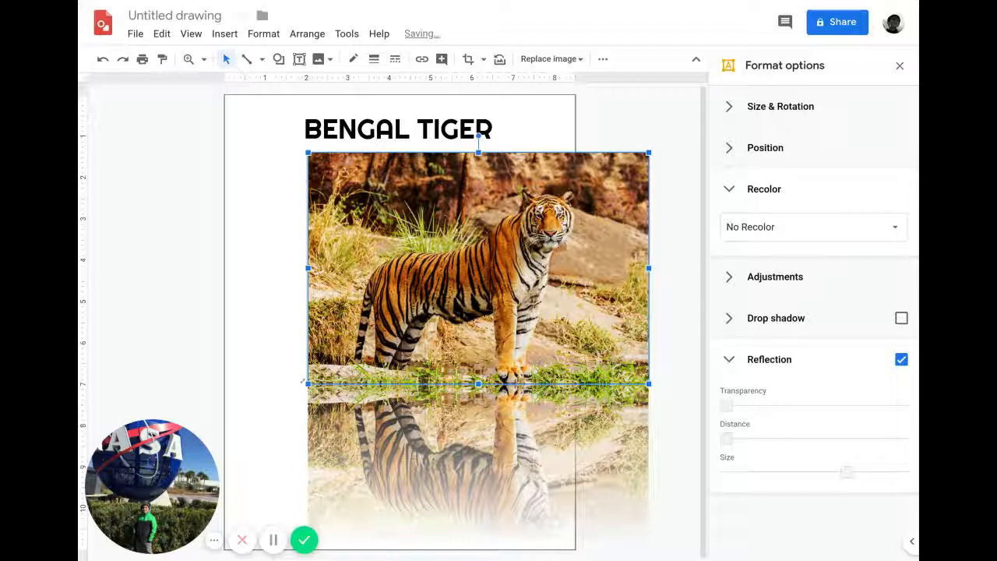
drag(305, 382, 174, 350)
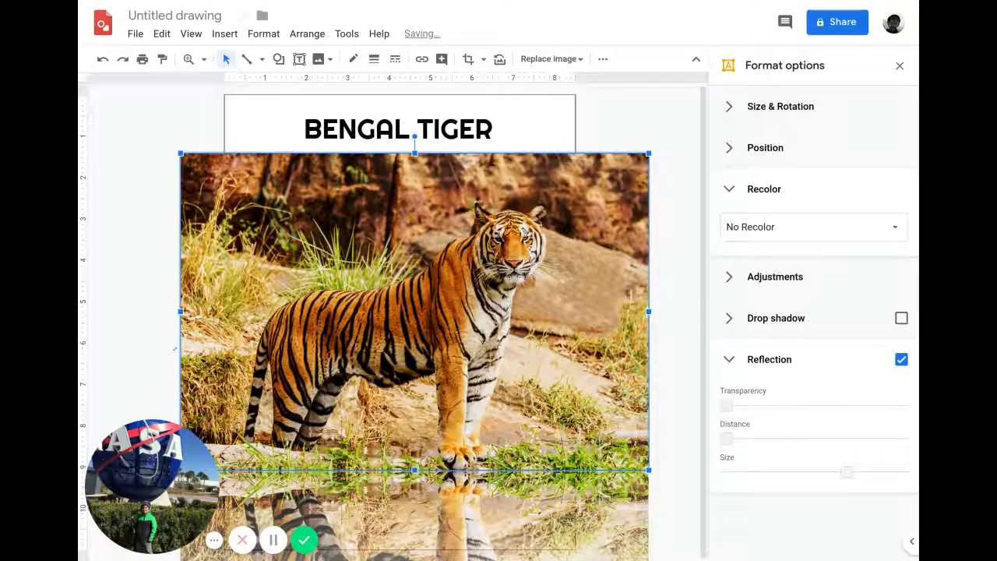
drag(380, 243, 364, 236)
Crop both sides of the enlarged tiger photo flush with the left and right page edges.
double_click(363, 236)
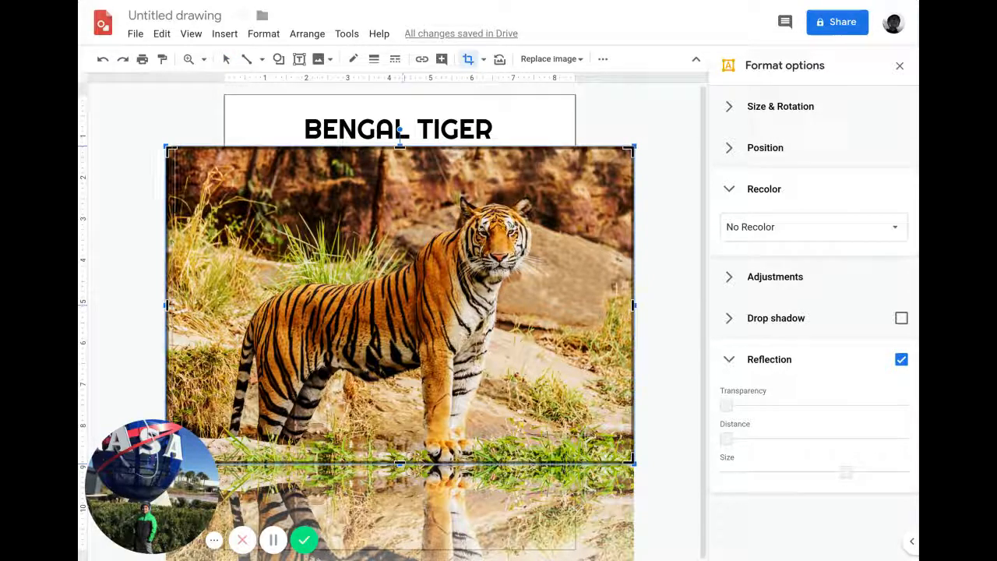
drag(232, 302, 225, 303)
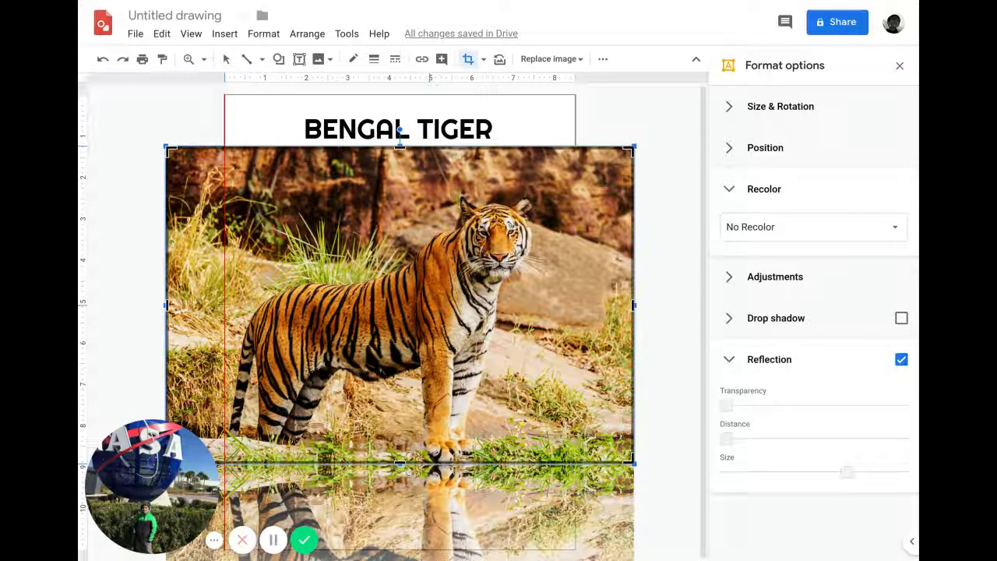
drag(225, 303, 226, 303)
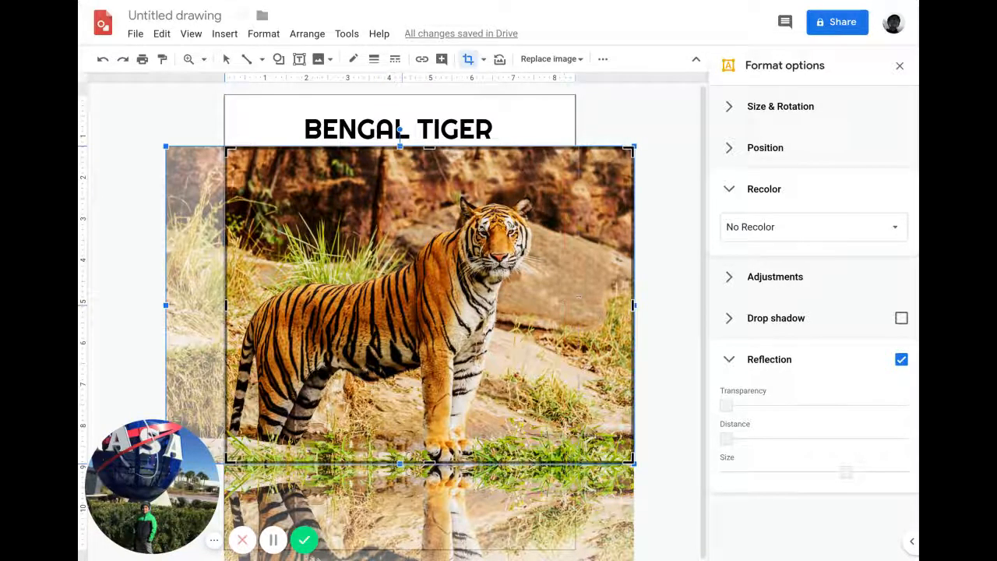
drag(583, 305, 574, 304)
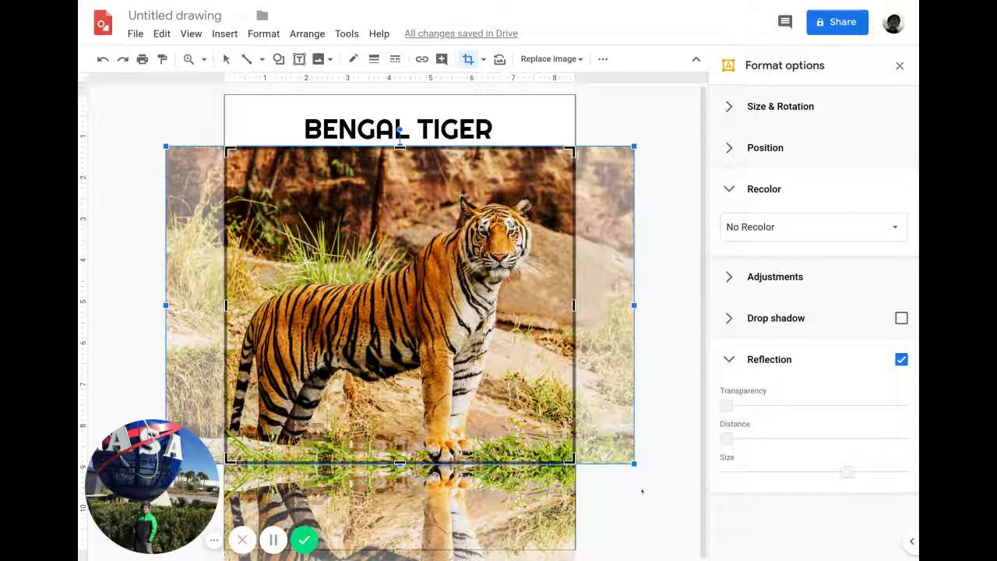
key(Escape)
key(Escape)
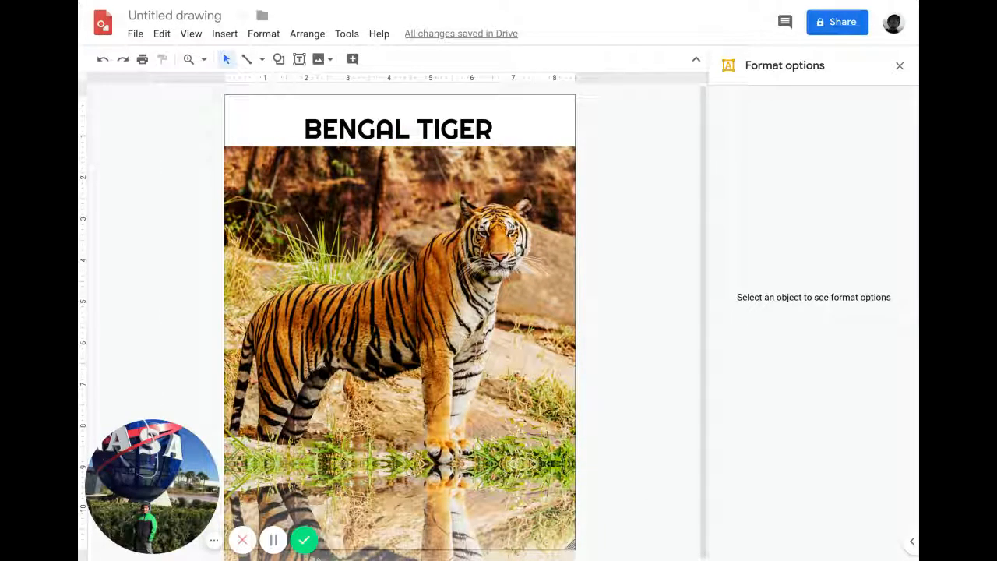
Fade the cropped tiger photo by raising its transparency to about half of the range.
click(487, 387)
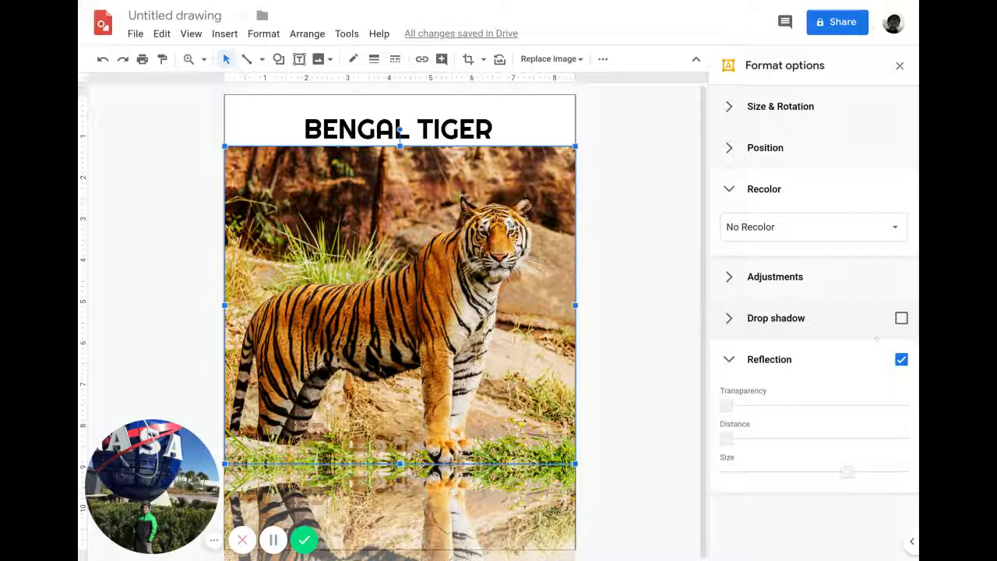
click(833, 277)
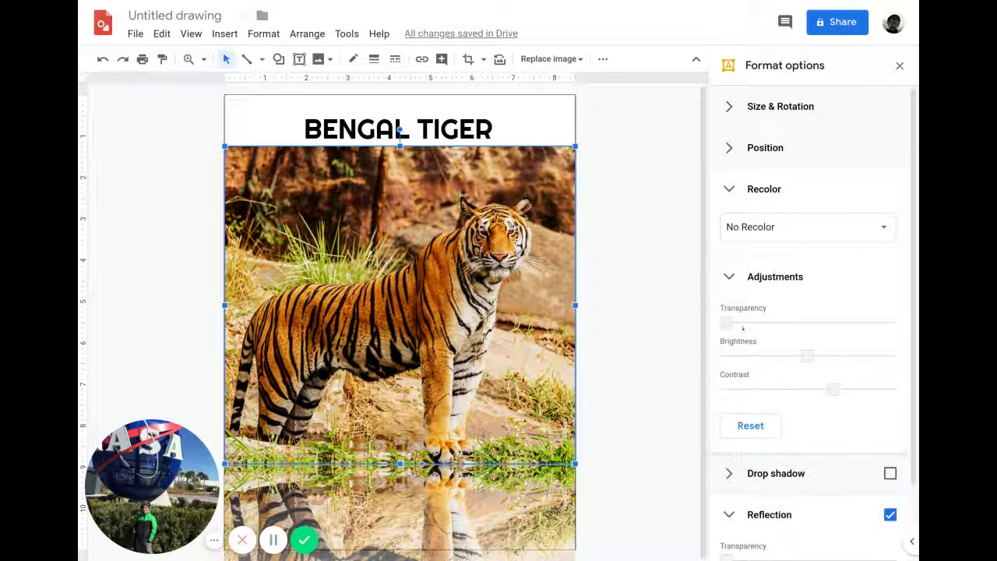
drag(875, 321, 817, 324)
click(641, 333)
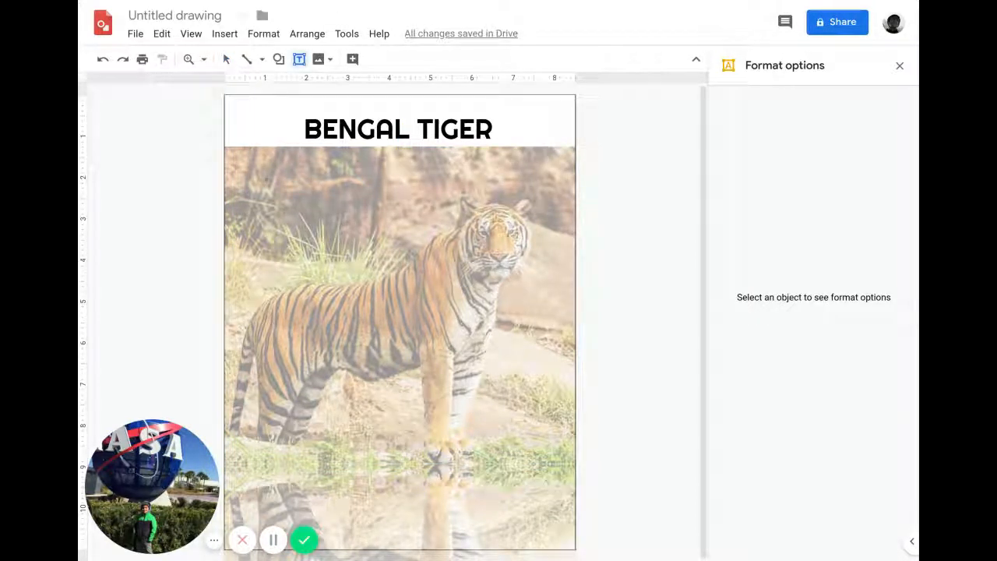
Try a text box reading "Bengal tigers weigh a lot." over the upper-left part of the photo, and delete it.
drag(234, 175, 360, 234)
text(B)
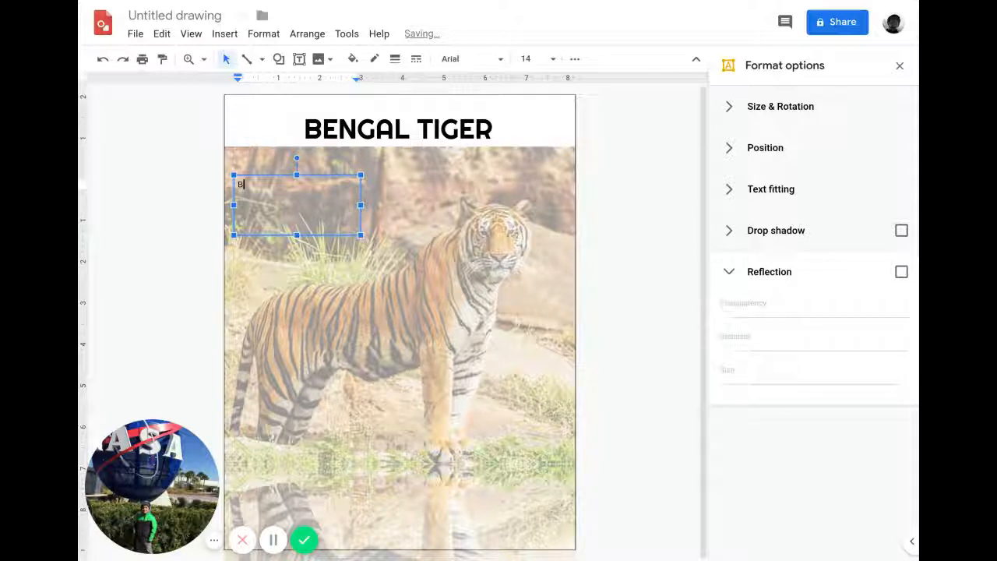
text(engal tigers weigh a lot.)
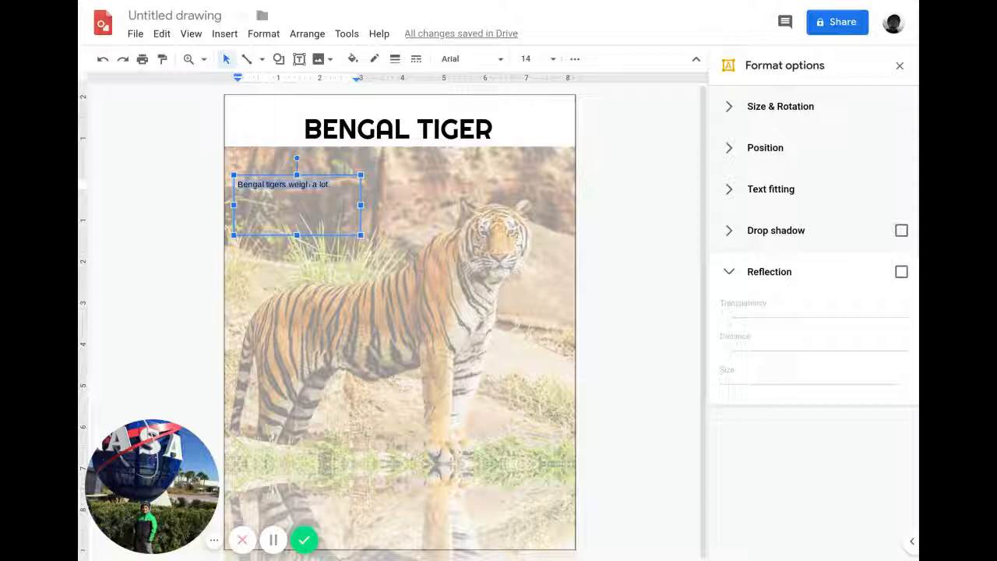
click(326, 175)
key(Delete)
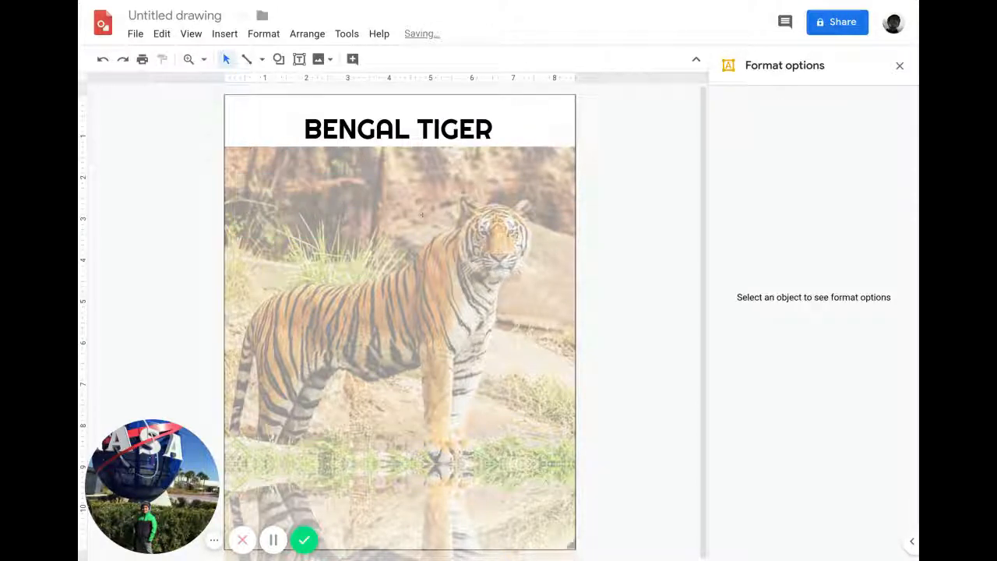